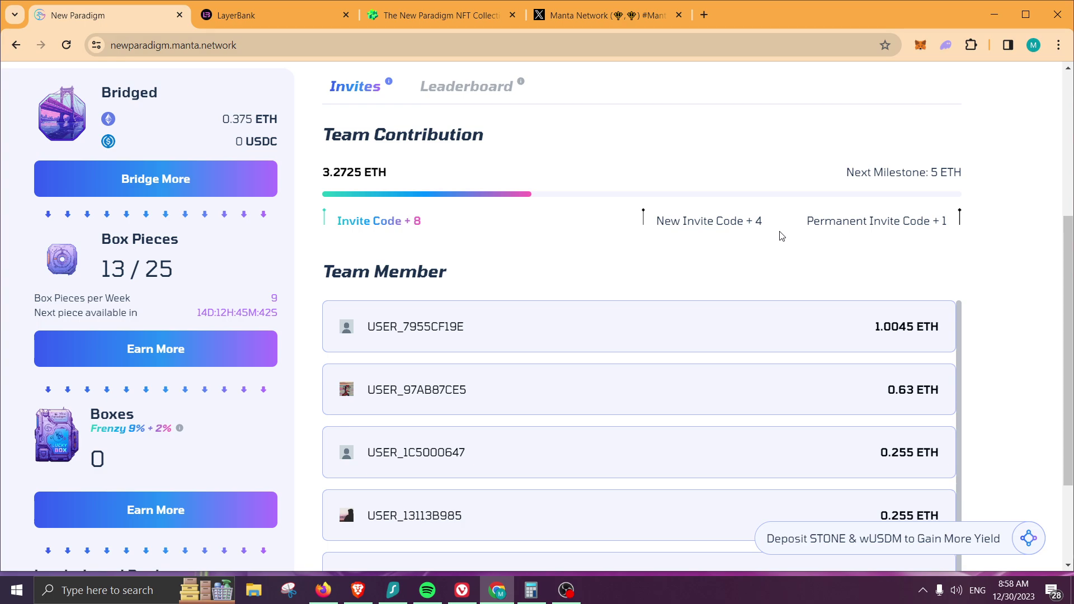
- Switch to the Manta Network X post announcing the 30,000,000 MANTA NFT Base Reward
{"action": "left_click", "coordinate": [604, 20]}
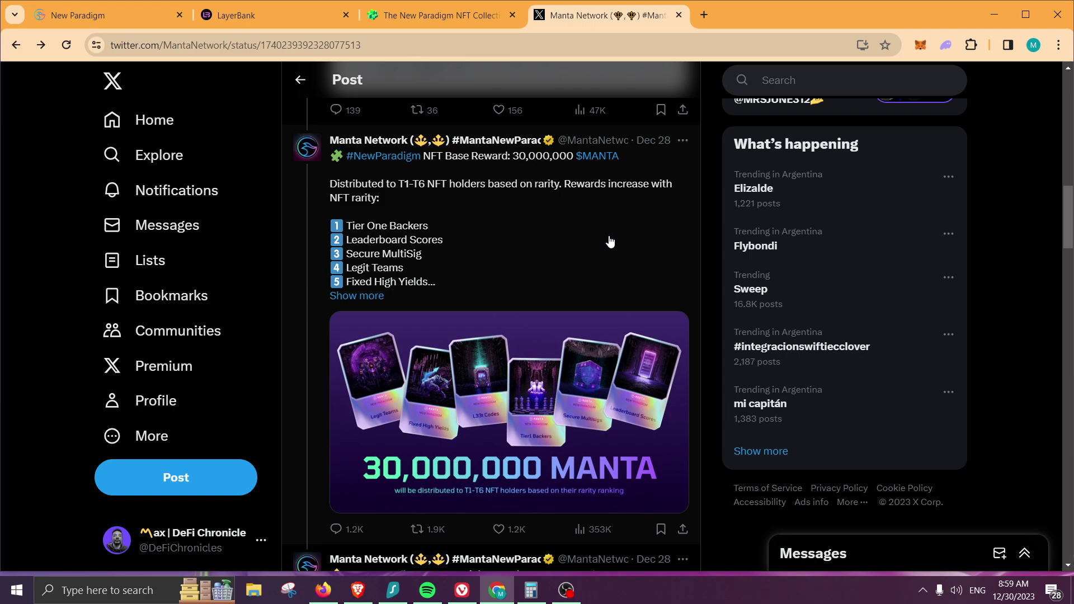
{"action": "scroll", "coordinate": [584, 391], "scroll_direction": "up", "scroll_amount": 1}
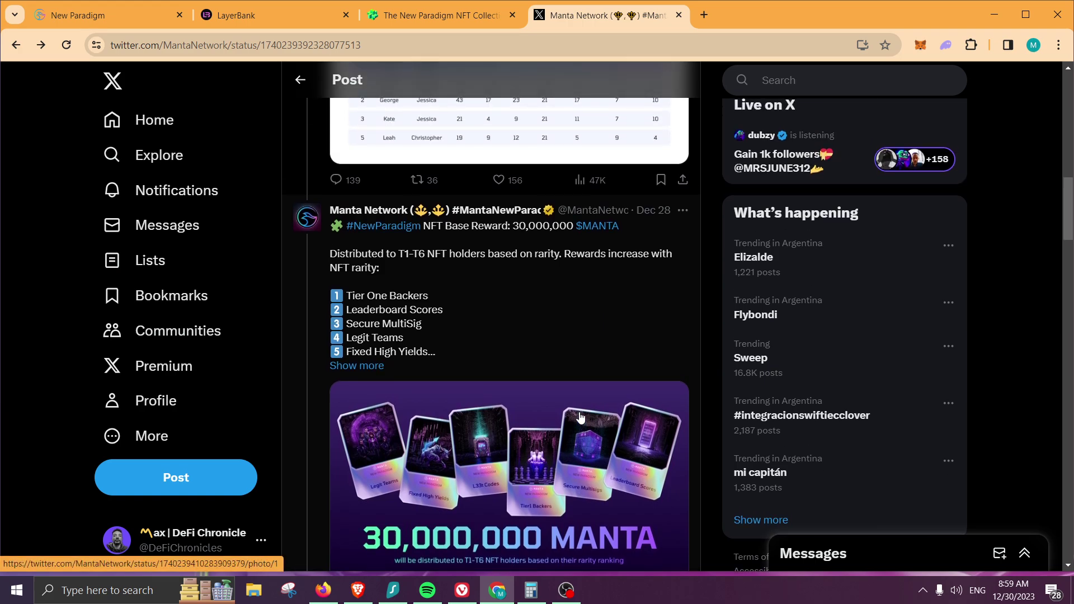
{"action": "scroll", "coordinate": [580, 416], "scroll_direction": "down", "scroll_amount": 1}
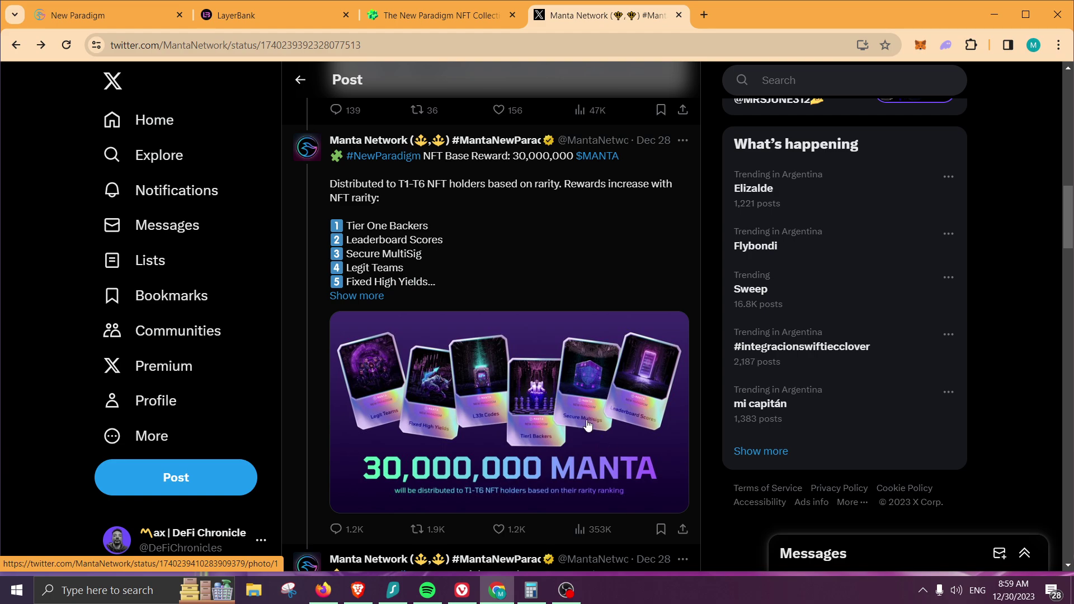
- Scroll through the thread's Special Reward I and II replies, including the 15,000,000 MANTA T7 holder allocation
{"action": "scroll", "coordinate": [586, 421], "scroll_direction": "down", "scroll_amount": 6}
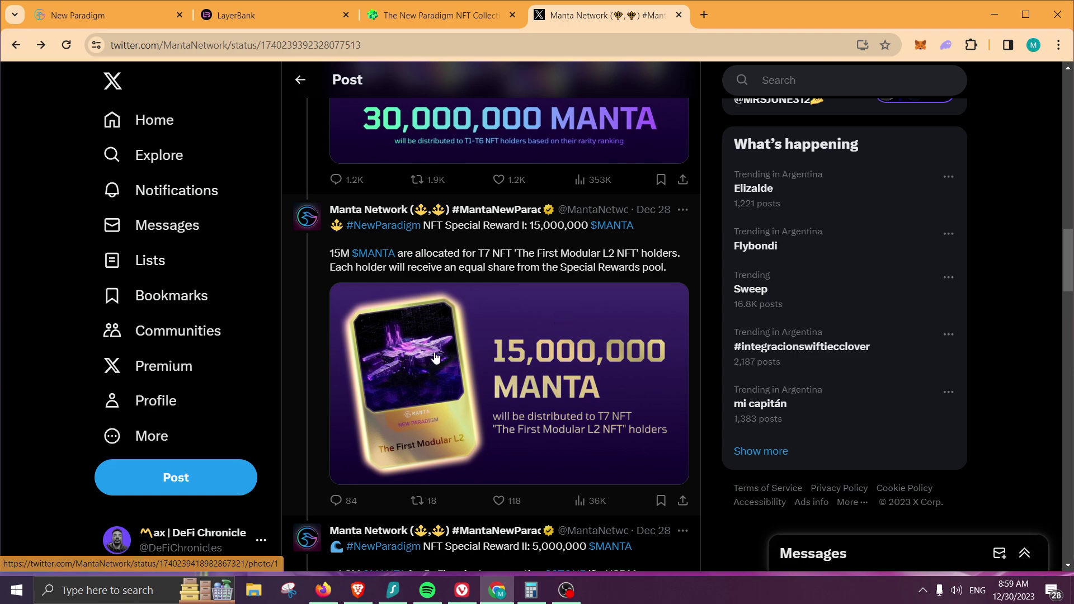
{"action": "scroll", "coordinate": [511, 417], "scroll_direction": "up", "scroll_amount": 4}
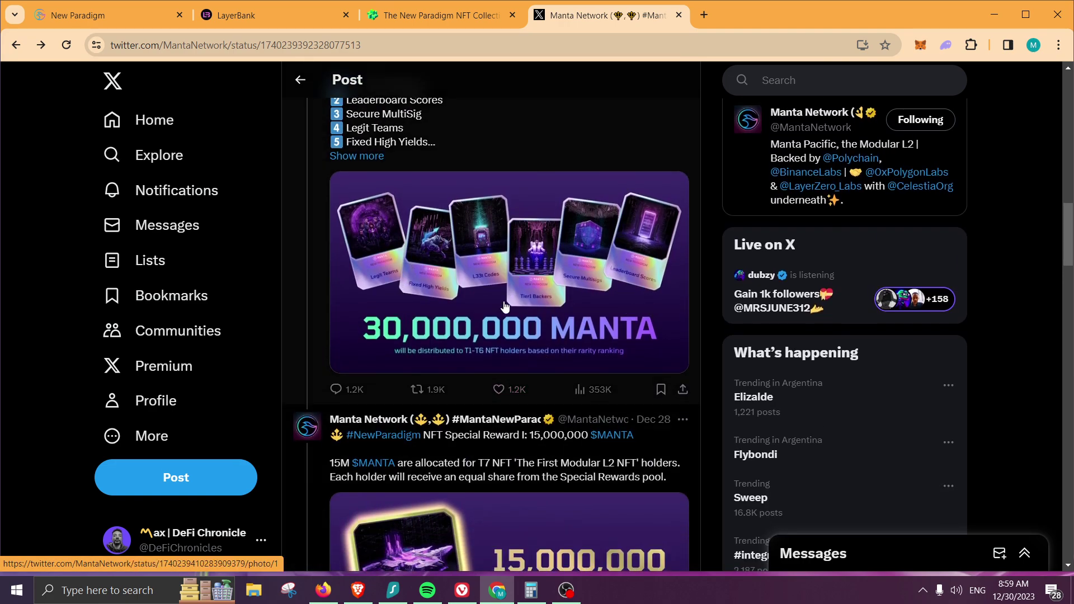
{"action": "scroll", "coordinate": [609, 330], "scroll_direction": "down", "scroll_amount": 3}
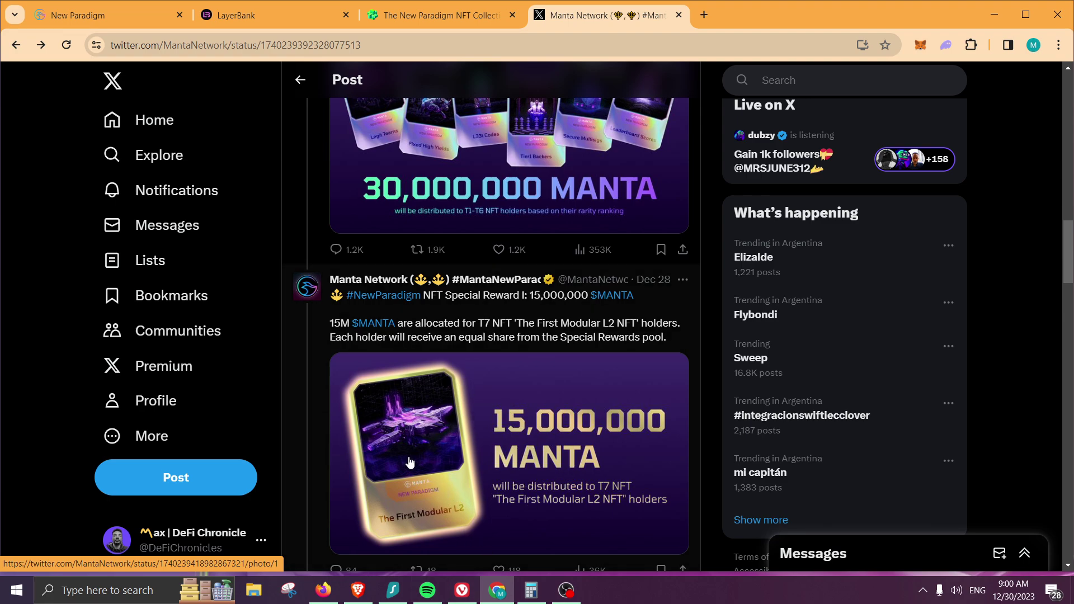
{"action": "scroll", "coordinate": [444, 497], "scroll_direction": "up", "scroll_amount": 3}
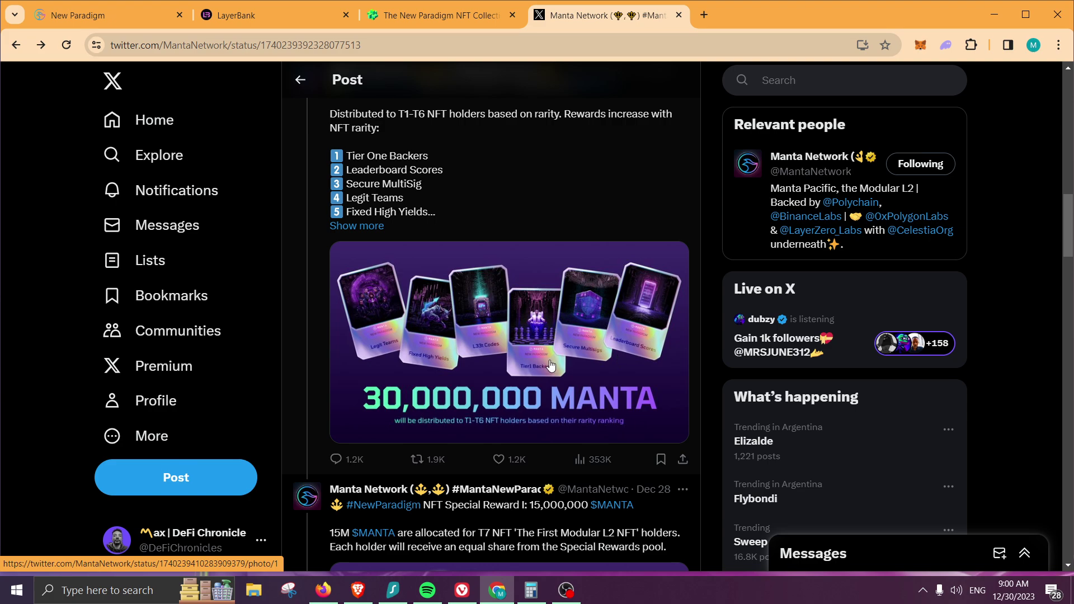
{"action": "scroll", "coordinate": [532, 370], "scroll_direction": "down", "scroll_amount": 3}
{"action": "scroll", "coordinate": [547, 432], "scroll_direction": "down", "scroll_amount": 5}
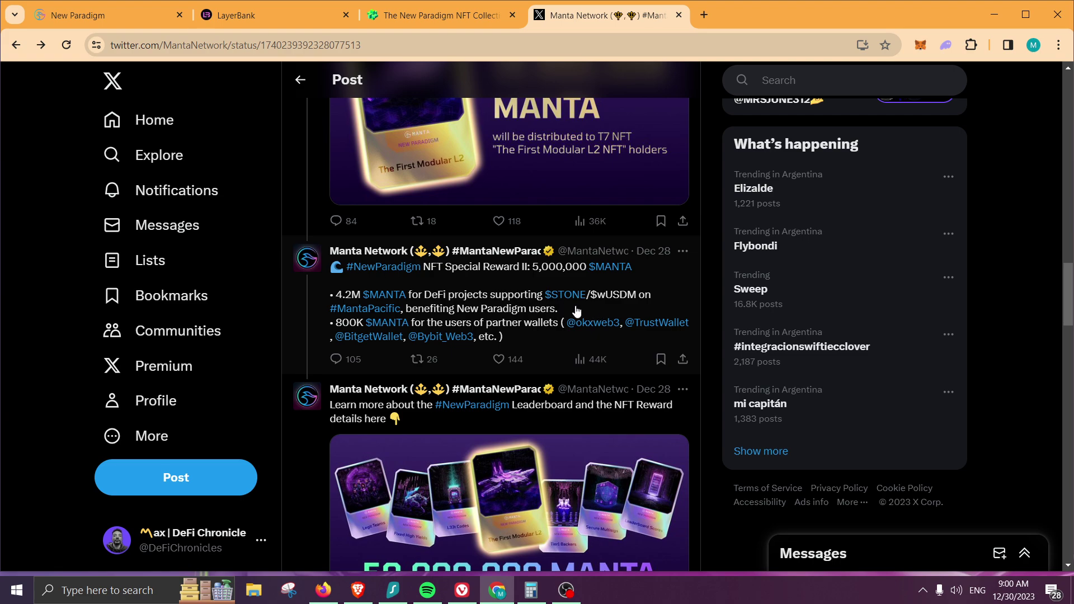
{"action": "scroll", "coordinate": [577, 311], "scroll_direction": "up", "scroll_amount": 6}
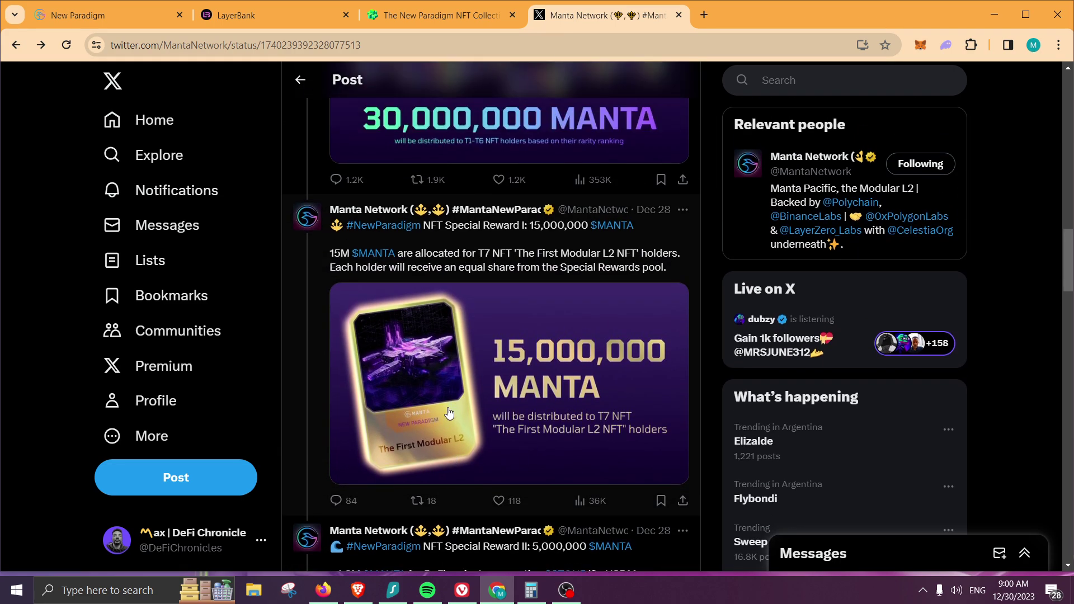
{"action": "scroll", "coordinate": [459, 388], "scroll_direction": "up", "scroll_amount": 2}
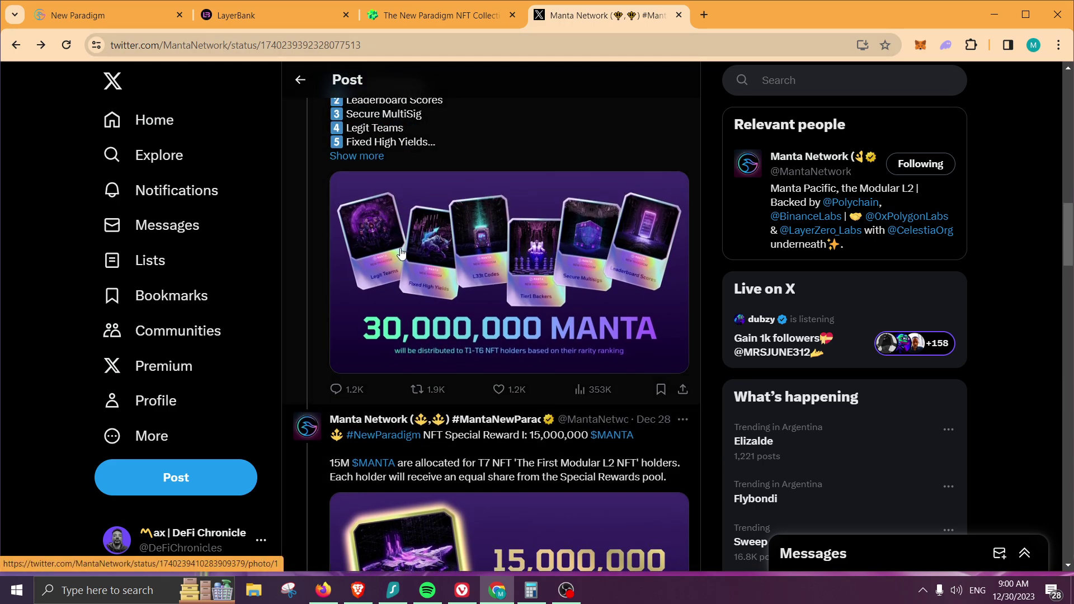
{"action": "left_click", "coordinate": [405, 28]}
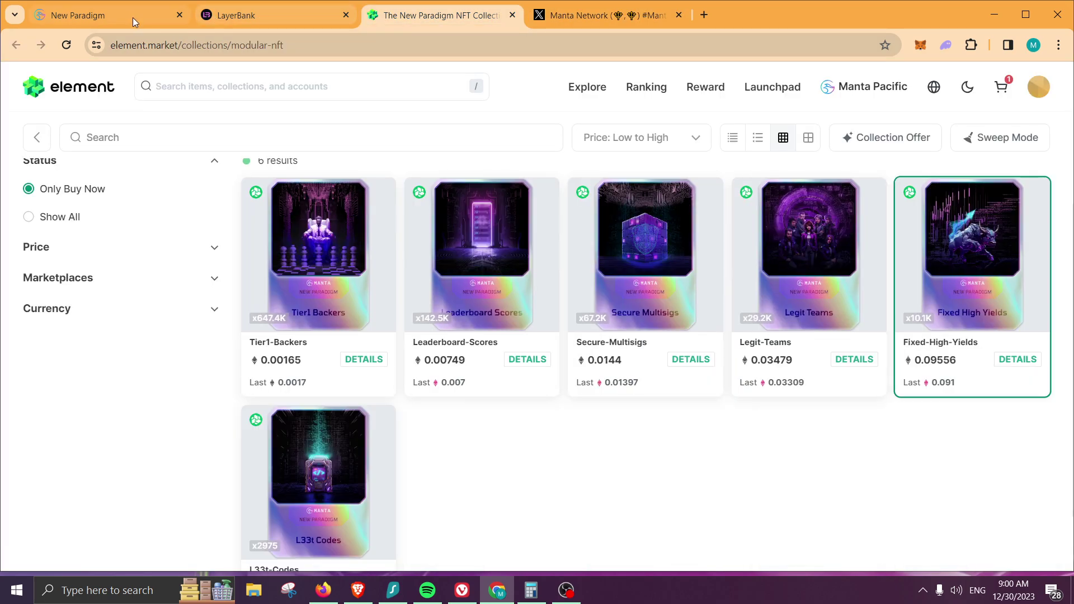
{"action": "left_click", "coordinate": [120, 15]}
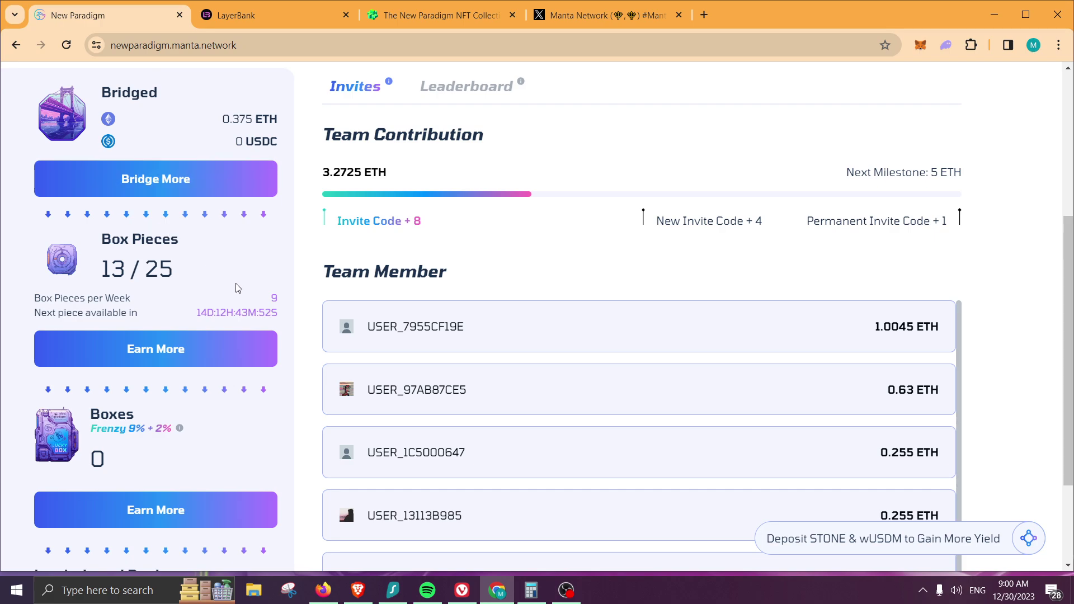
{"action": "left_click_drag", "start_coordinate": [108, 268], "coordinate": [125, 270]}
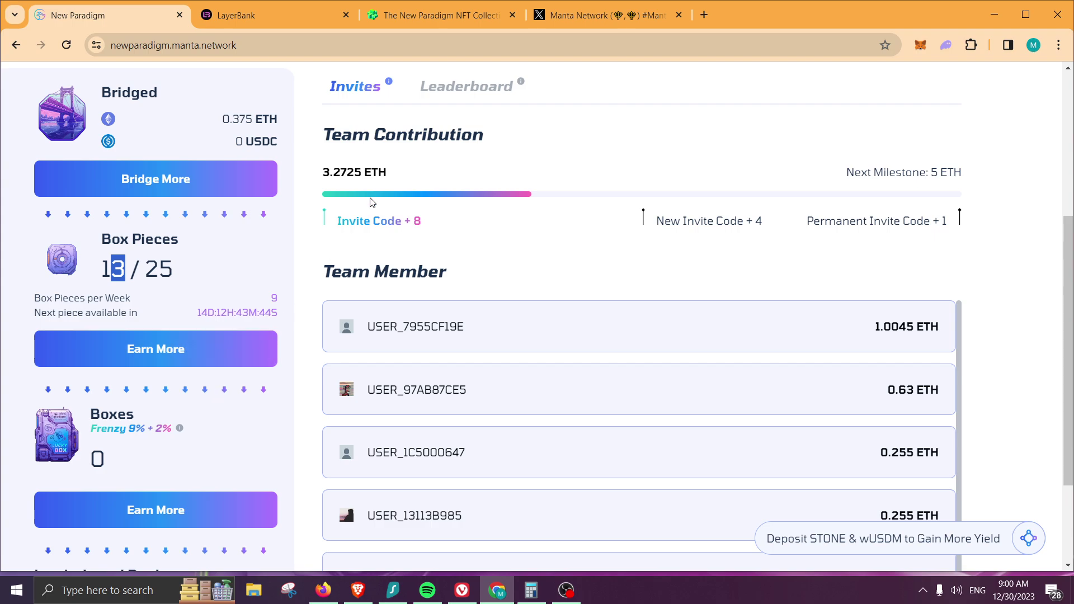
- Return to the New Paradigm NFT listing and check the L33t-Codes checkout price
{"action": "left_click", "coordinate": [421, 18]}
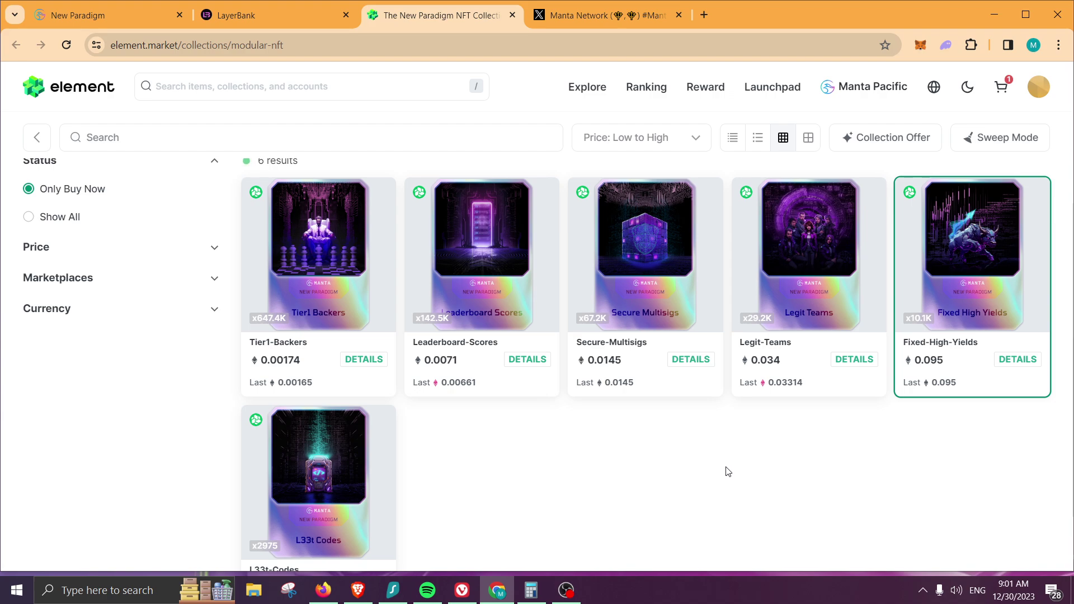
{"action": "scroll", "coordinate": [721, 465], "scroll_direction": "down", "scroll_amount": 1}
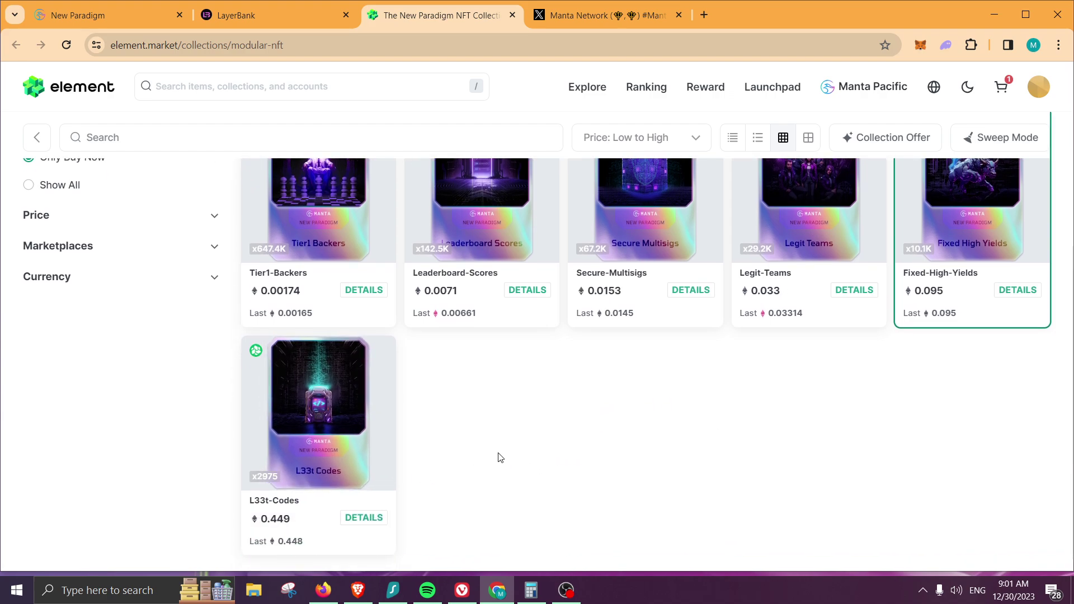
{"action": "mouse_move", "coordinate": [376, 461]}
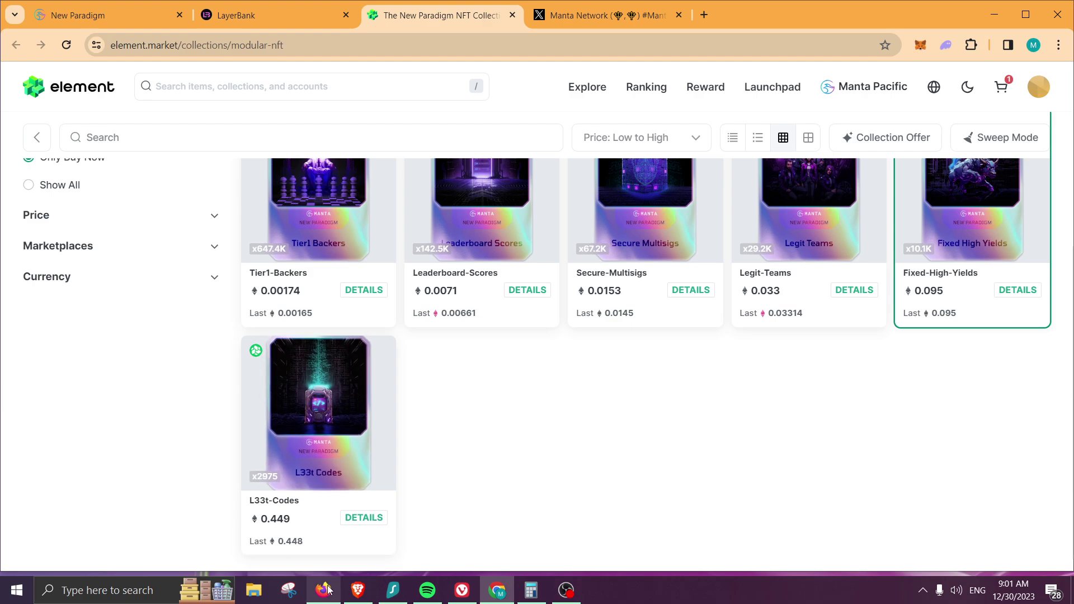
{"action": "left_click", "coordinate": [305, 543]}
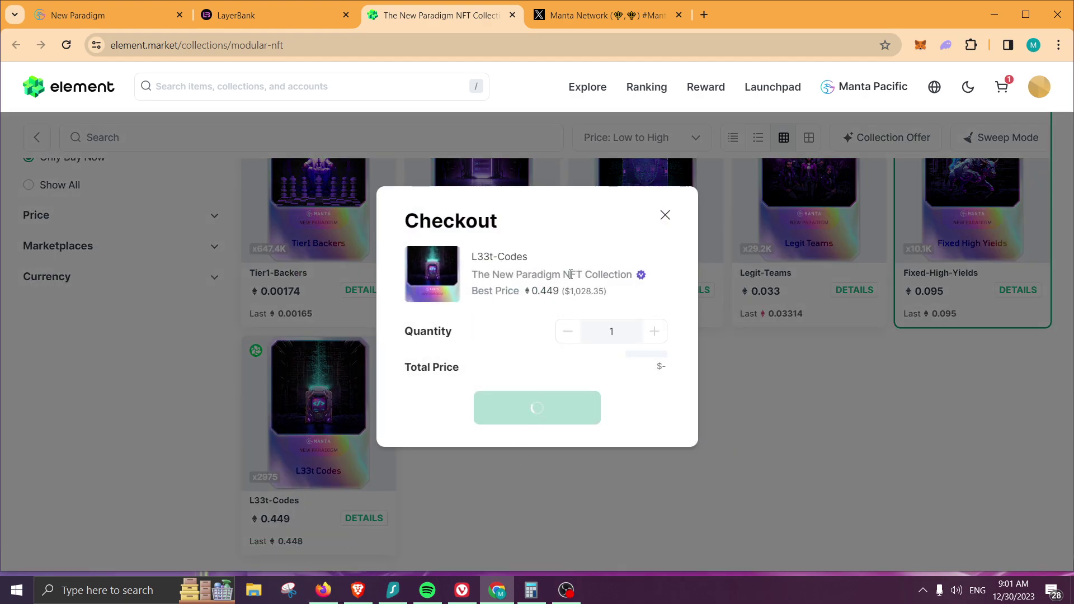
{"action": "left_click", "coordinate": [784, 403]}
- Check the Fixed-High-Yields checkout price, then move on to the LayerBank account overview
{"action": "scroll", "coordinate": [946, 391], "scroll_direction": "up", "scroll_amount": 1}
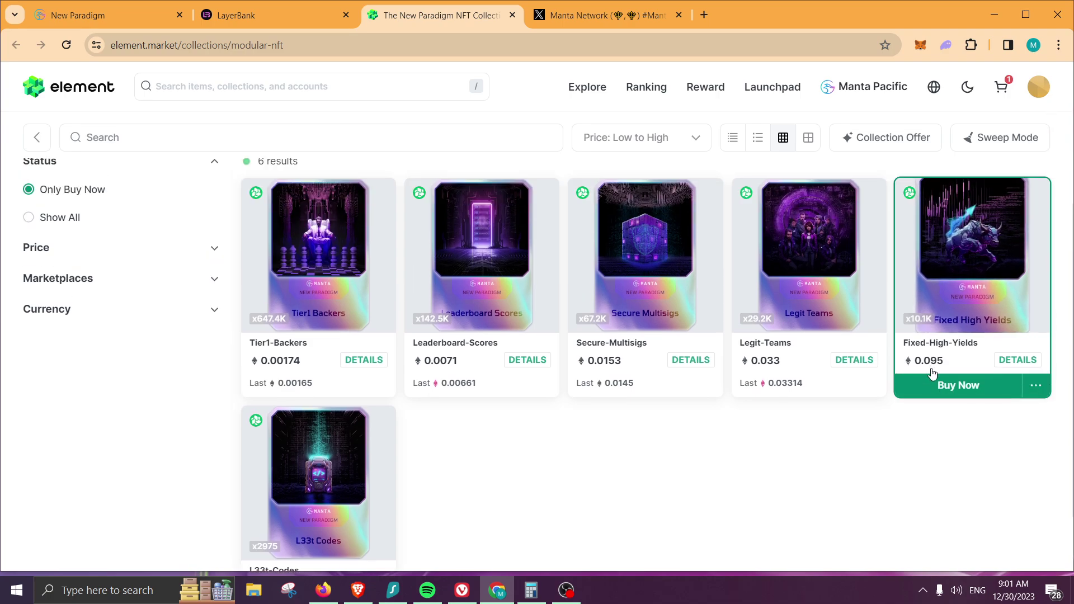
{"action": "left_click", "coordinate": [955, 388]}
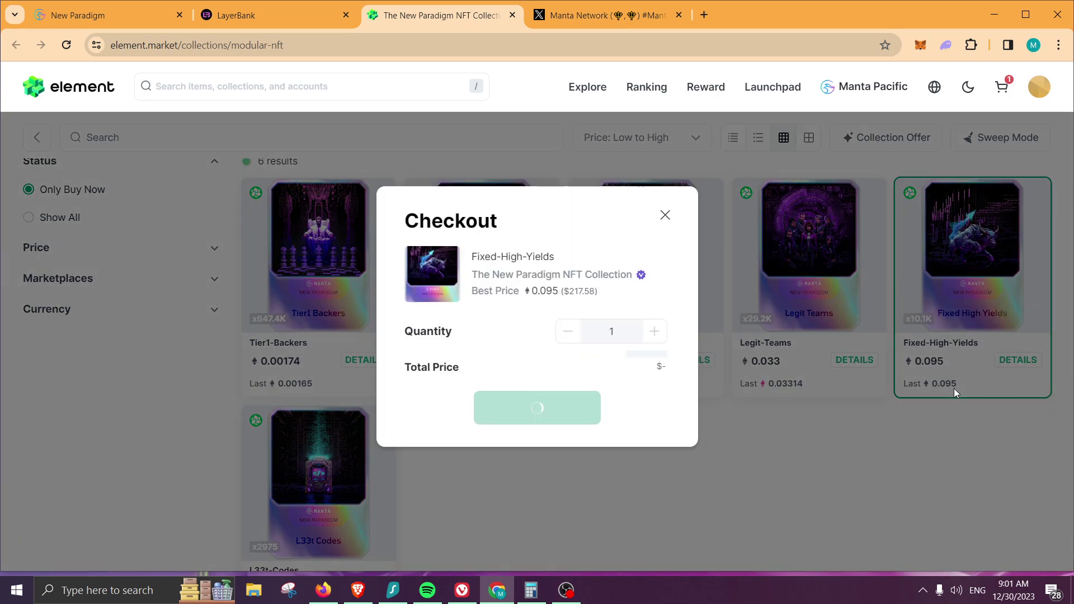
{"action": "left_click", "coordinate": [665, 180]}
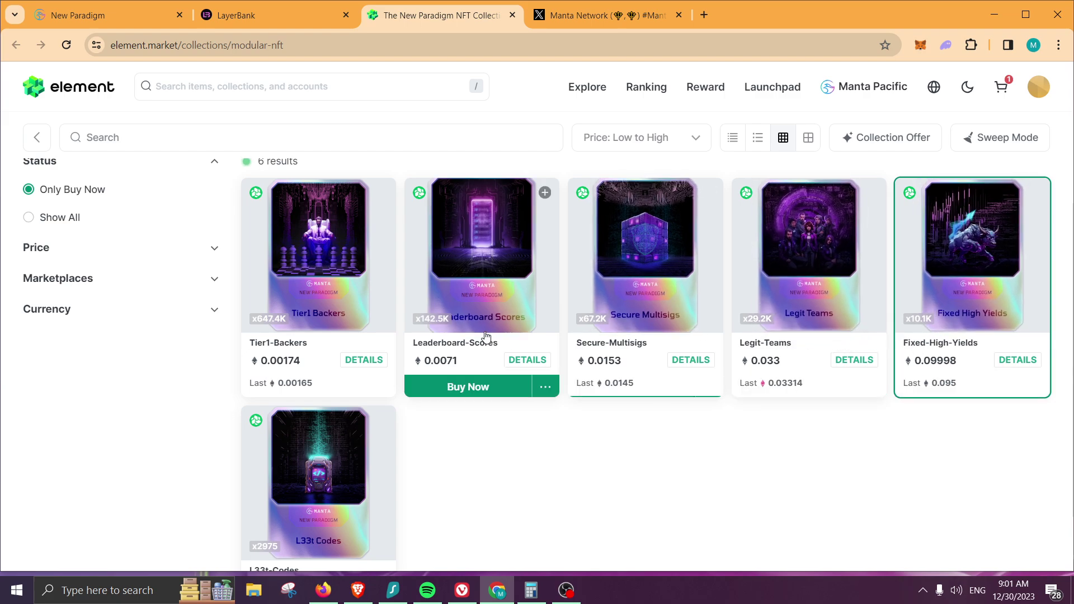
{"action": "left_click", "coordinate": [303, 22]}
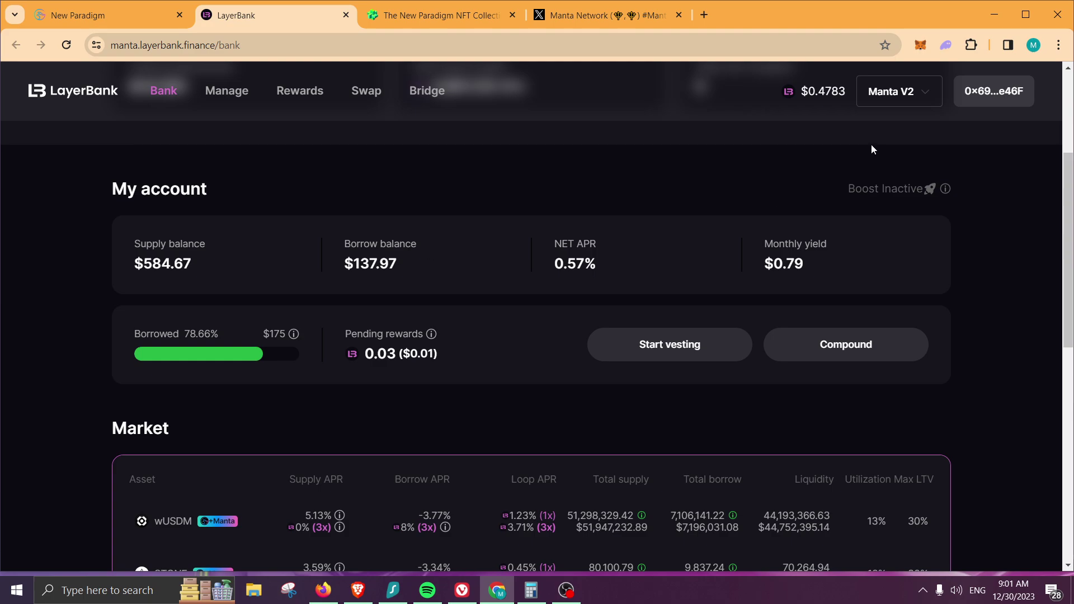
- Add the STONE token to MetaMask from the dashboard's partner list and verify its 0.1 STONE balance
{"action": "left_click", "coordinate": [118, 15]}
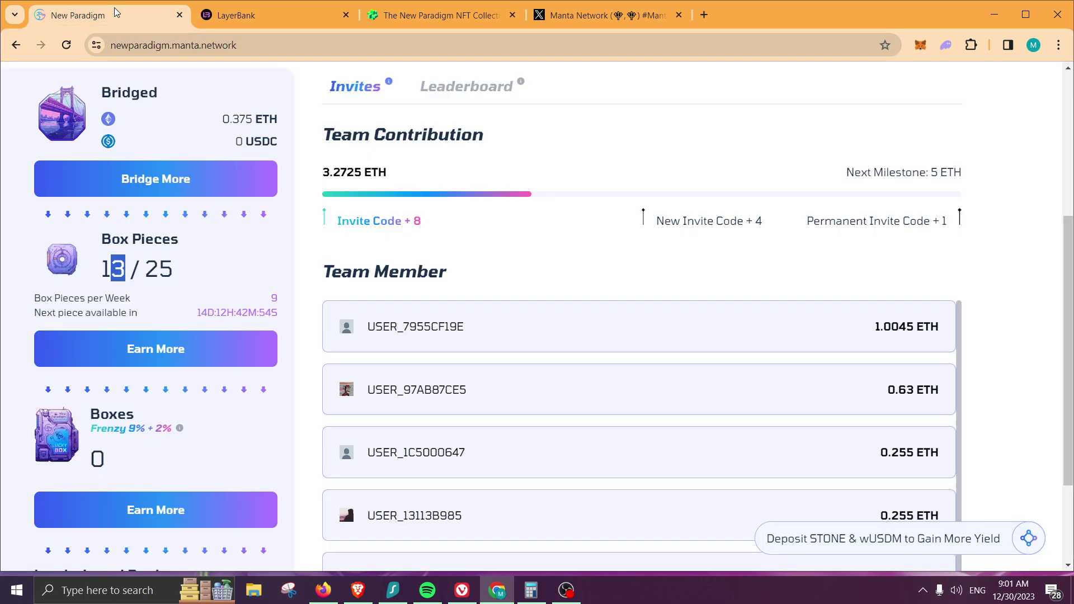
{"action": "left_click", "coordinate": [1035, 539]}
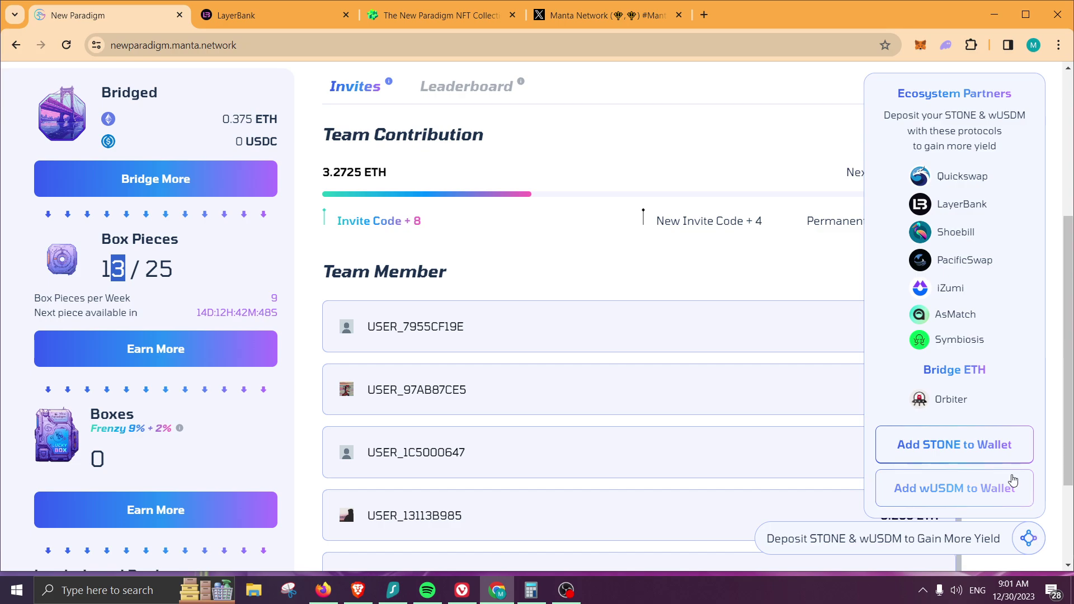
{"action": "left_click", "coordinate": [937, 455]}
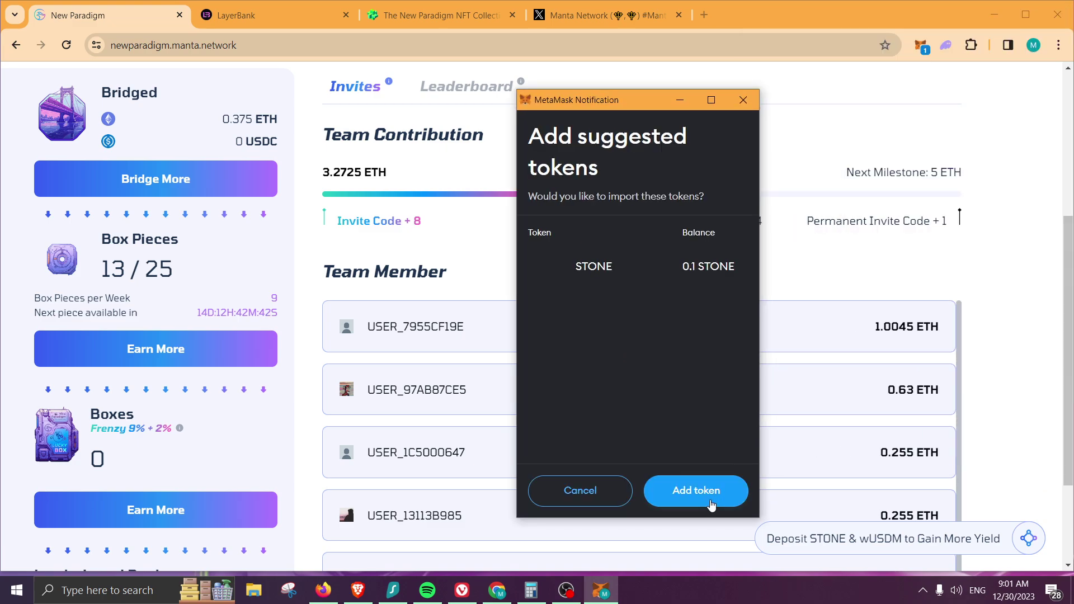
{"action": "left_click", "coordinate": [711, 505]}
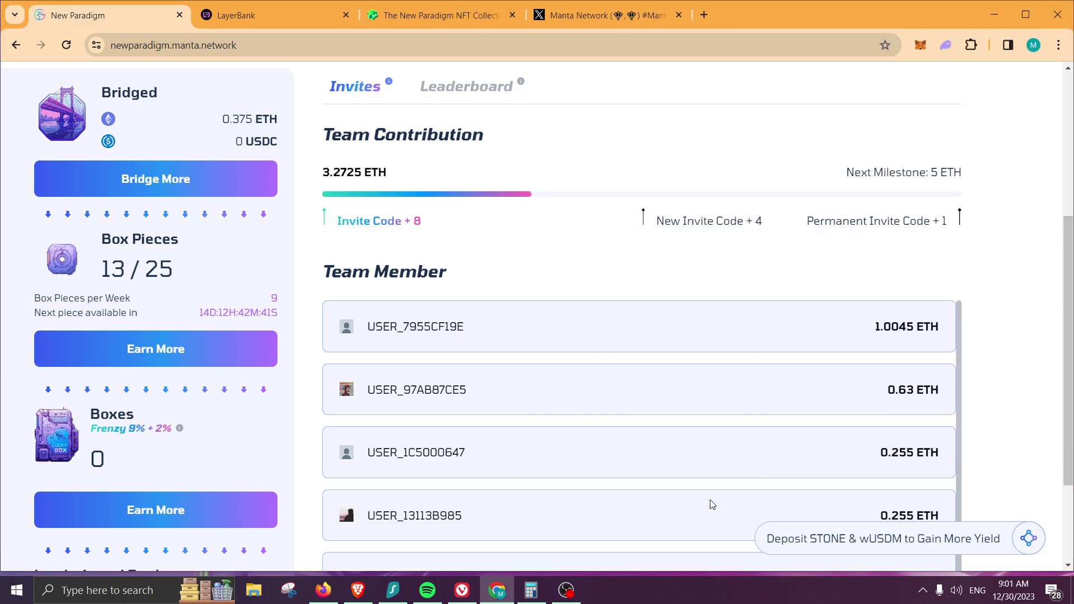
{"action": "left_click", "coordinate": [920, 46]}
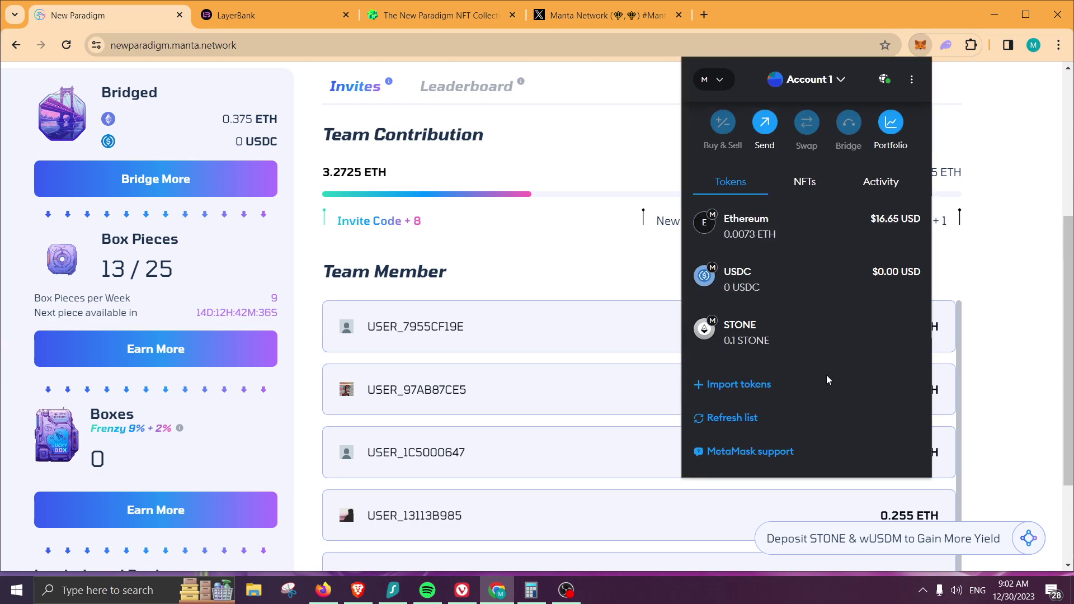
{"action": "left_click", "coordinate": [585, 158]}
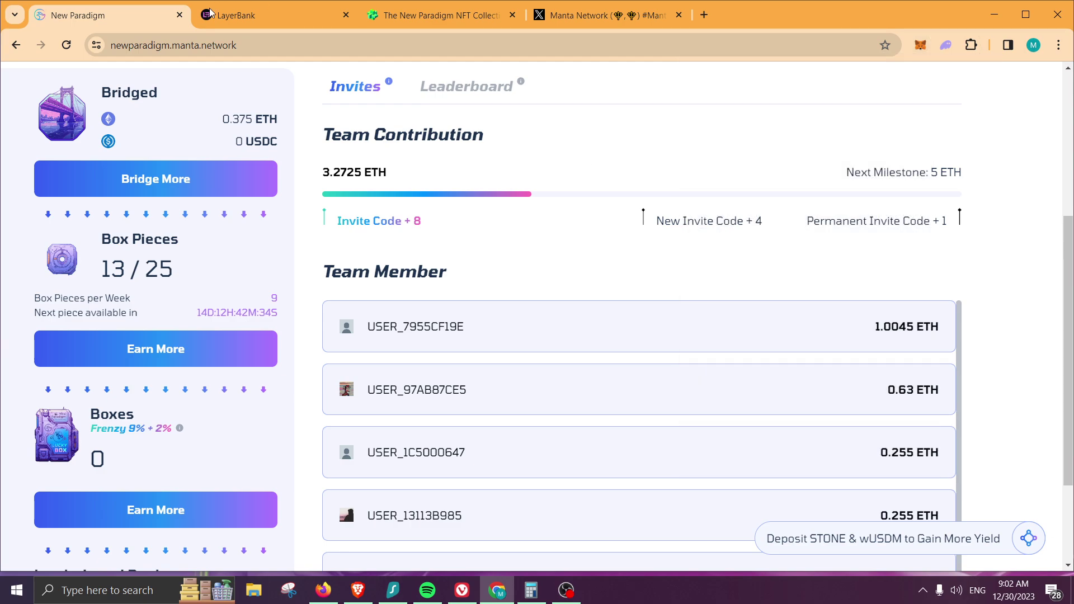
{"action": "left_click", "coordinate": [883, 537]}
- Open LayerBank's STONE market and fill the supply amount with the full 0.1 STONE balance
{"action": "left_click", "coordinate": [260, 20]}
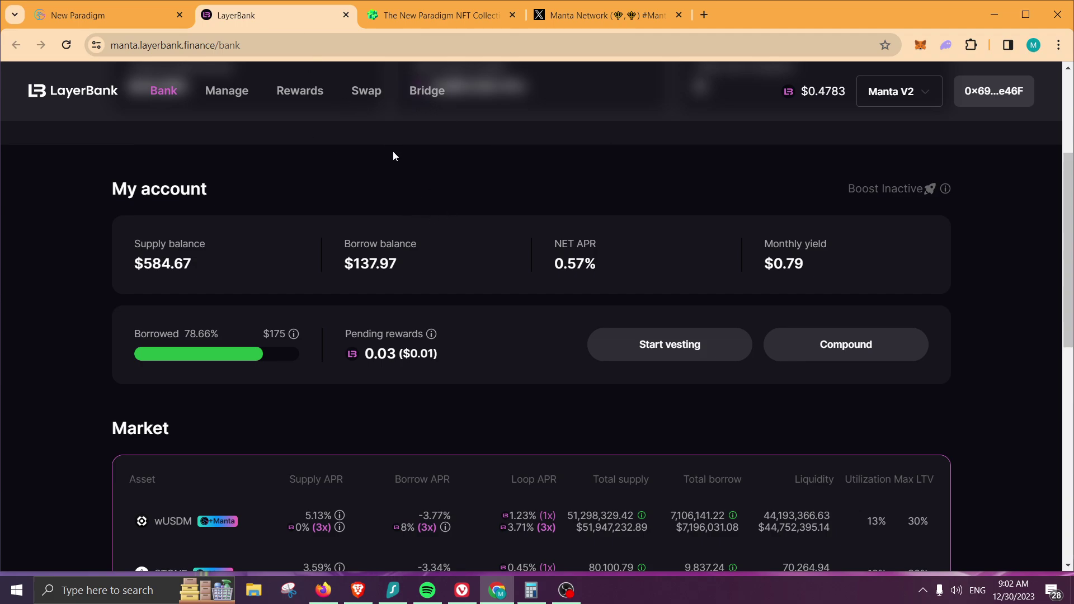
{"action": "scroll", "coordinate": [486, 198], "scroll_direction": "down", "scroll_amount": 1}
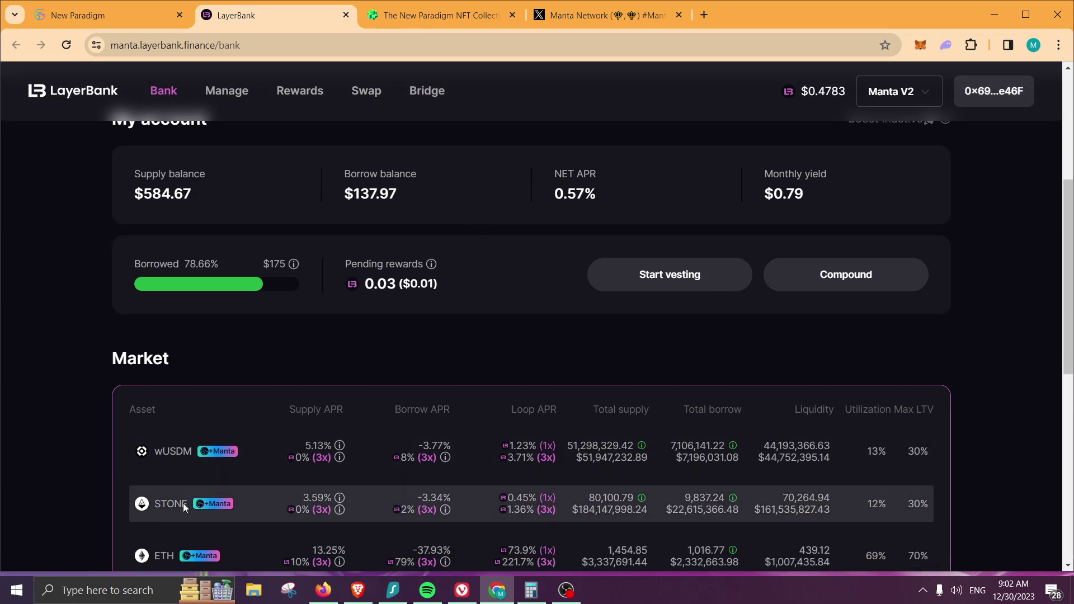
{"action": "scroll", "coordinate": [252, 498], "scroll_direction": "down", "scroll_amount": 1}
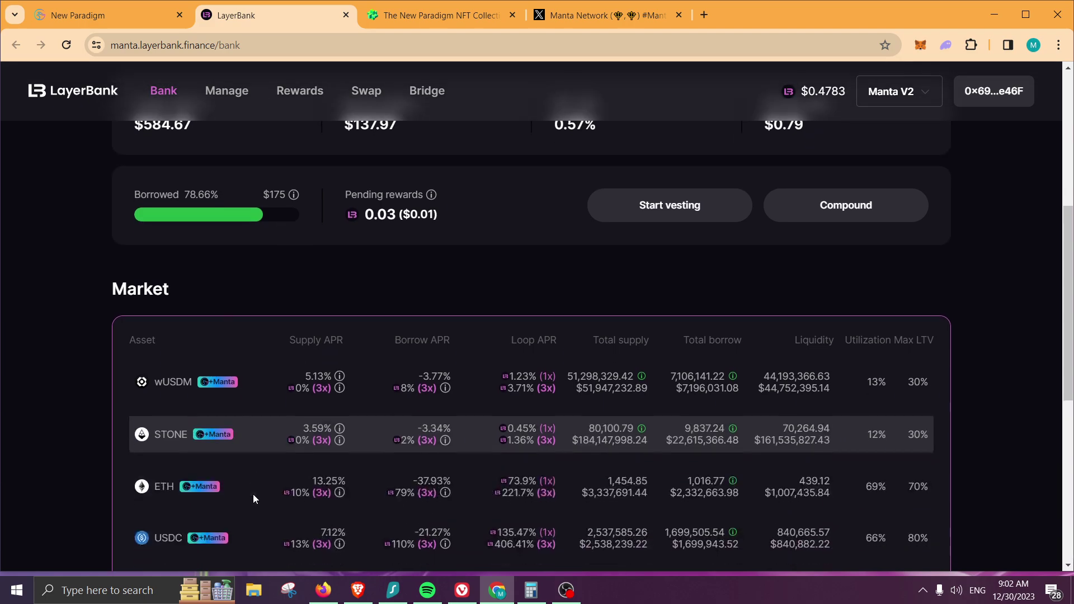
{"action": "left_click", "coordinate": [250, 431]}
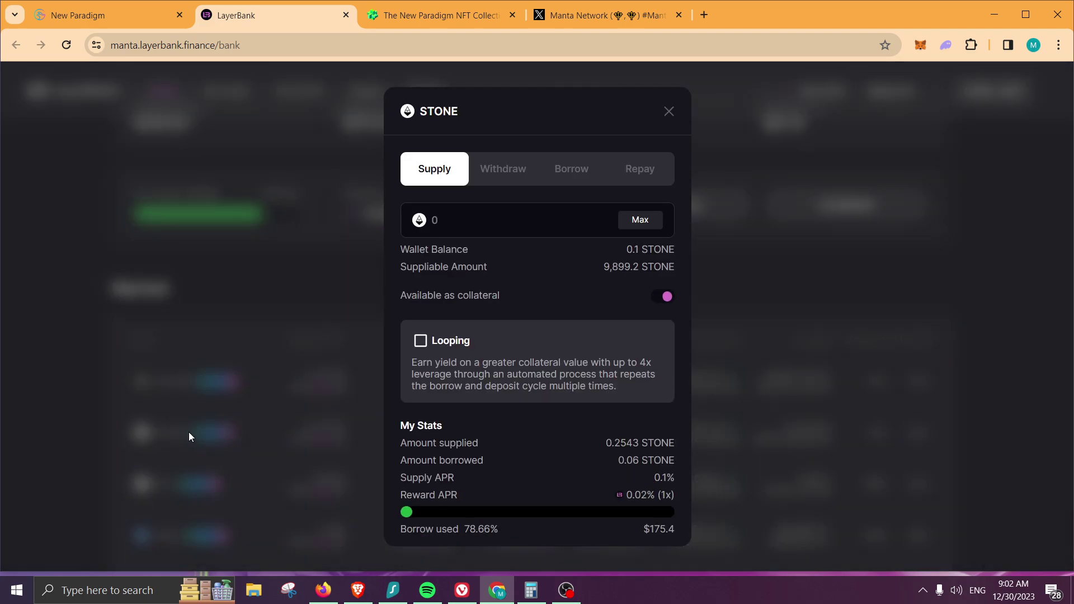
{"action": "left_click", "coordinate": [647, 225]}
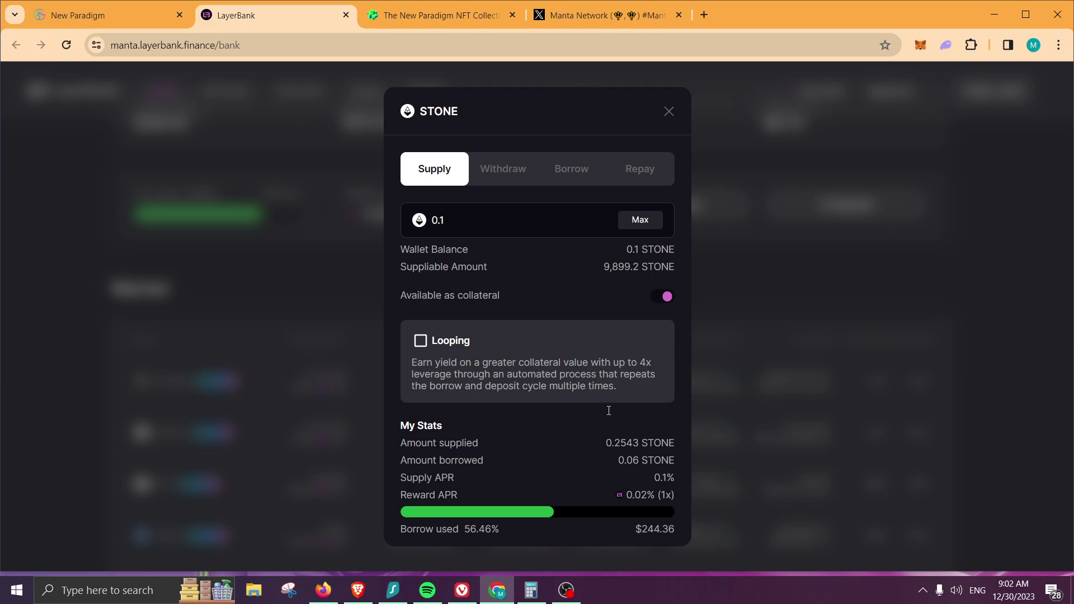
{"action": "scroll", "coordinate": [599, 454], "scroll_direction": "down", "scroll_amount": 1}
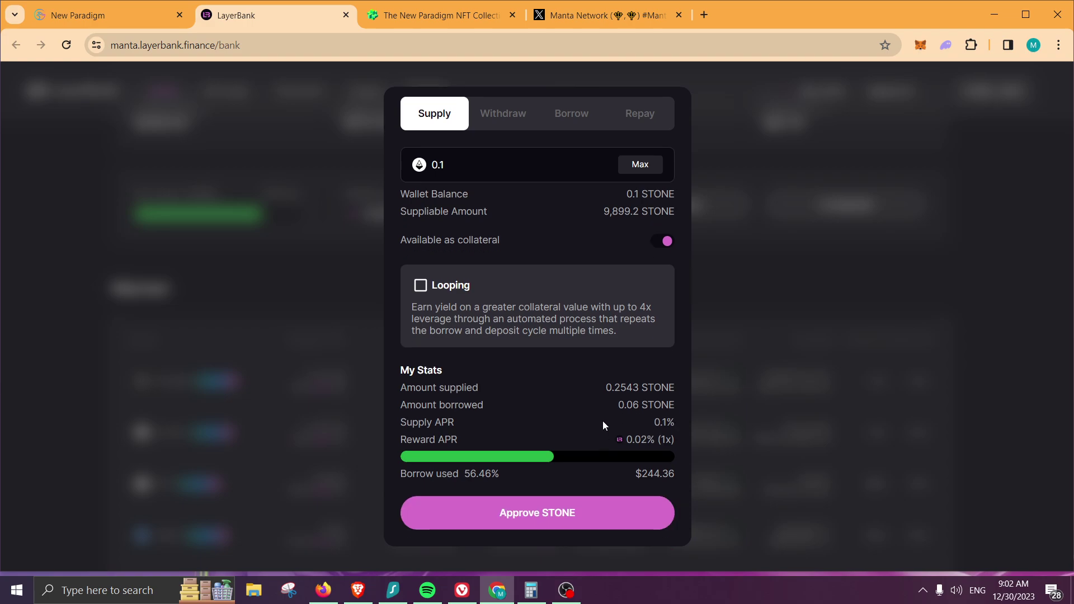
- Approve LayerBank to spend STONE with a 0.1 STONE spending cap in MetaMask
{"action": "left_click", "coordinate": [566, 510]}
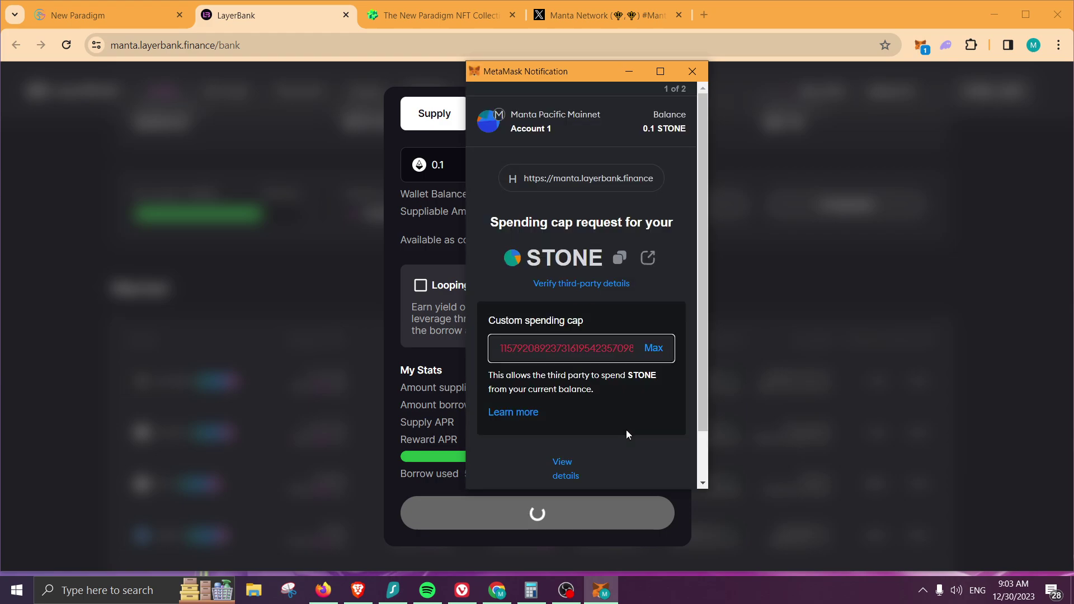
{"action": "left_click", "coordinate": [653, 348]}
{"action": "scroll", "coordinate": [655, 405], "scroll_direction": "down", "scroll_amount": 1}
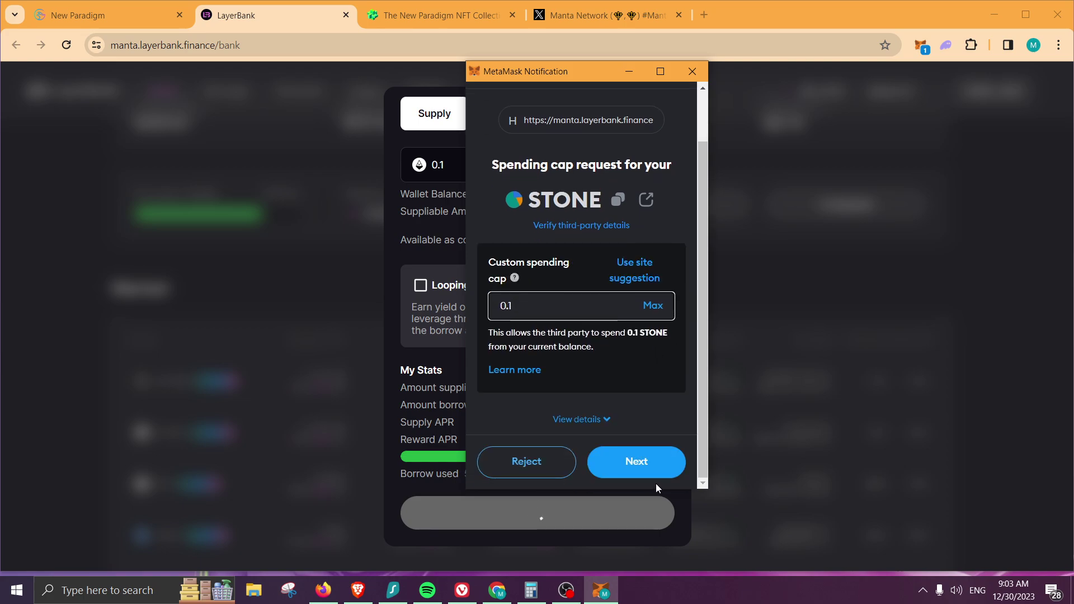
{"action": "left_click", "coordinate": [646, 463]}
{"action": "left_click", "coordinate": [646, 463]}
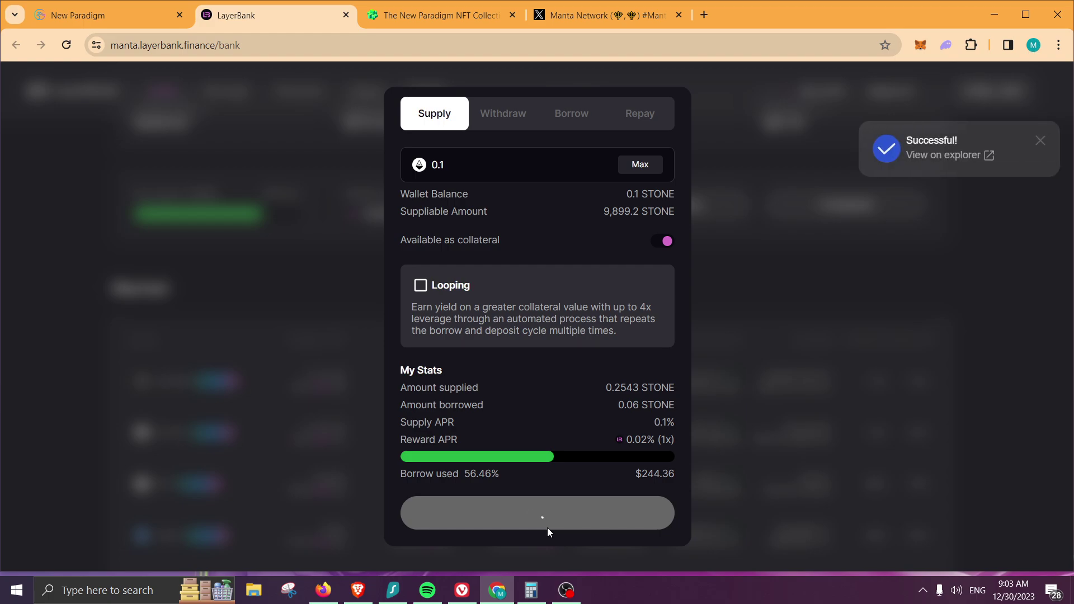
- Submit the 0.1 STONE supply and confirm it in the wallet, muting the speakers meanwhile
{"action": "left_click", "coordinate": [536, 511]}
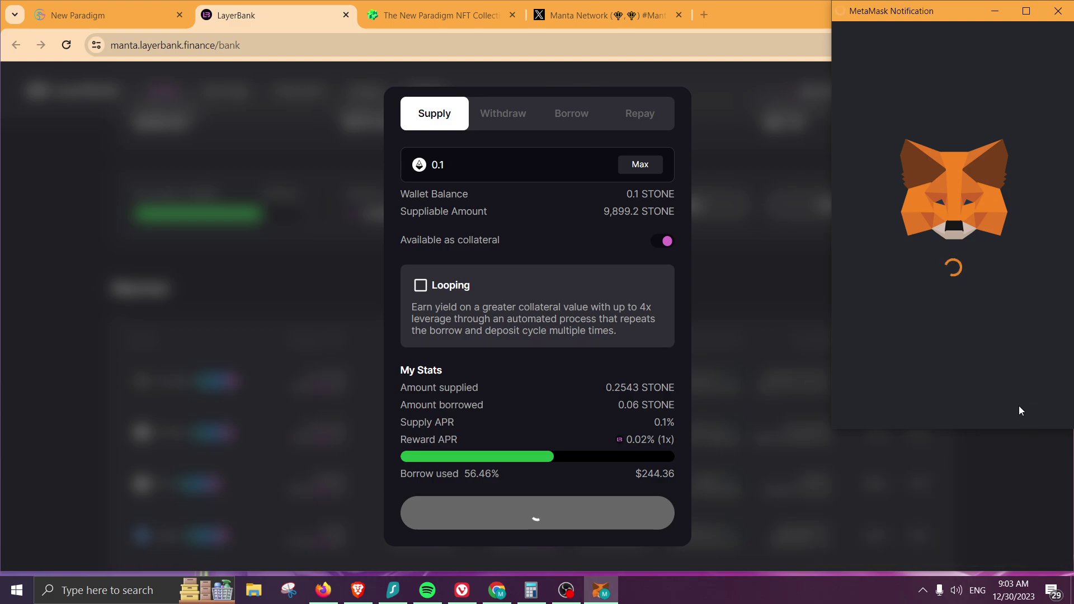
{"action": "left_click", "coordinate": [956, 591]}
{"action": "left_click", "coordinate": [847, 556]}
{"action": "left_click", "coordinate": [897, 21]}
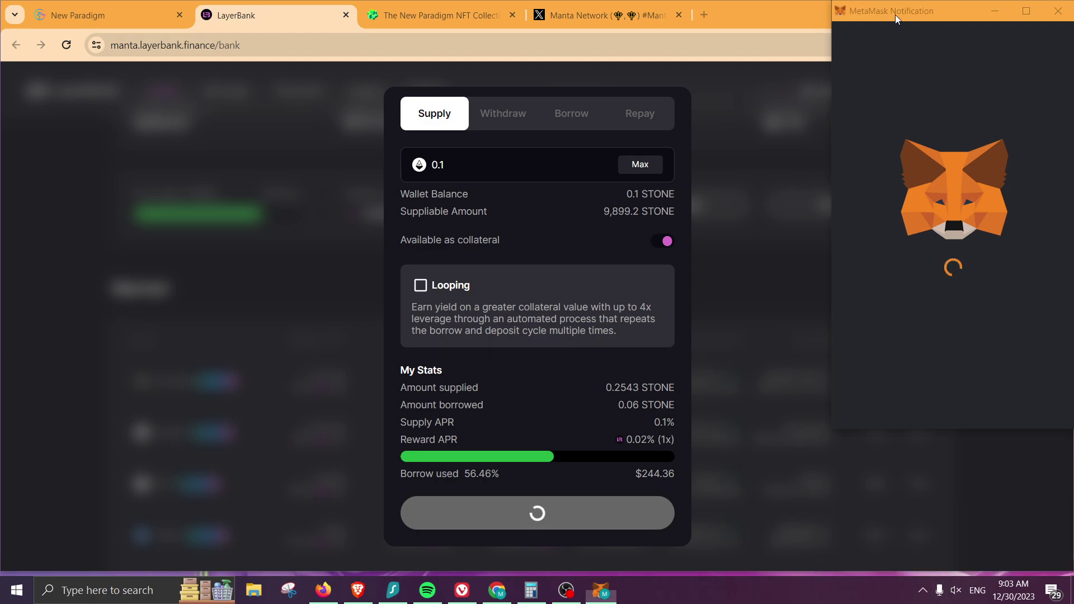
{"action": "left_click_drag", "start_coordinate": [884, 13], "coordinate": [627, 67]}
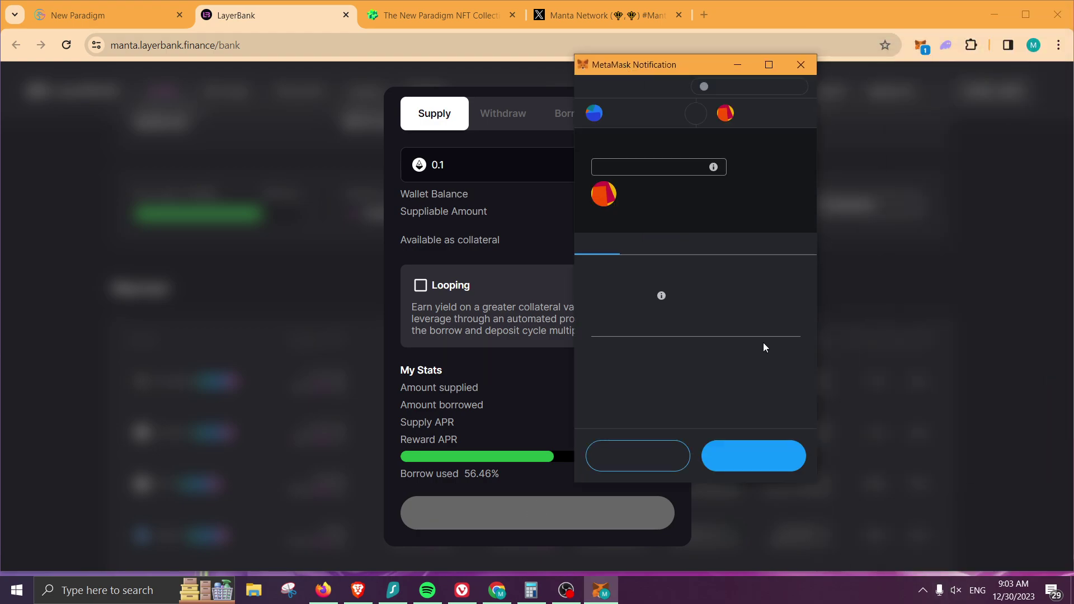
{"action": "left_click", "coordinate": [753, 467]}
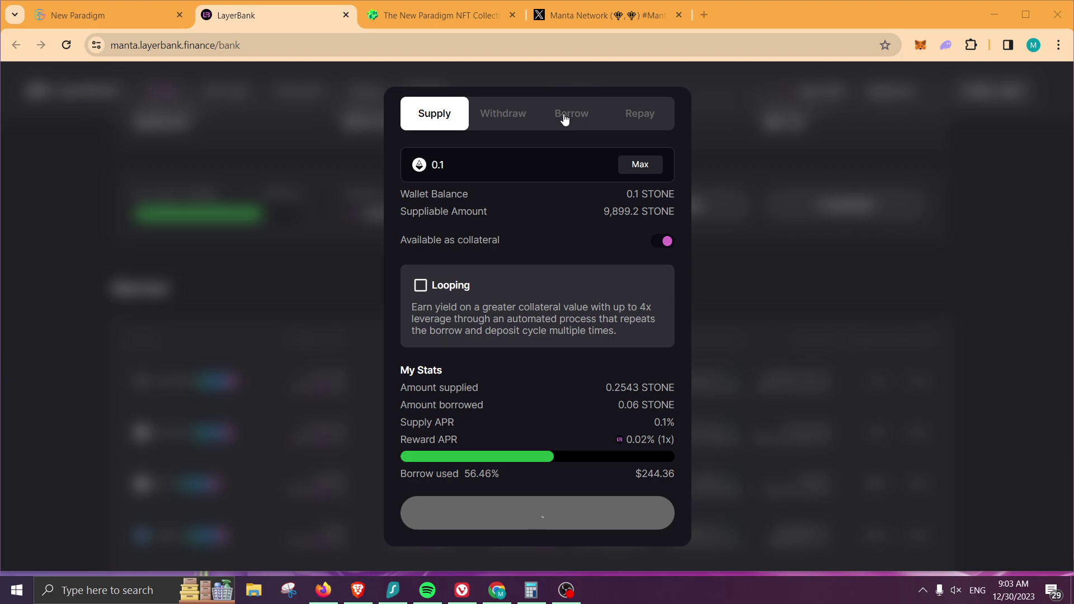
- Borrow 0.001 STONE on LayerBank by trimming the max amount, and confirm it in MetaMask
{"action": "left_click", "coordinate": [565, 115]}
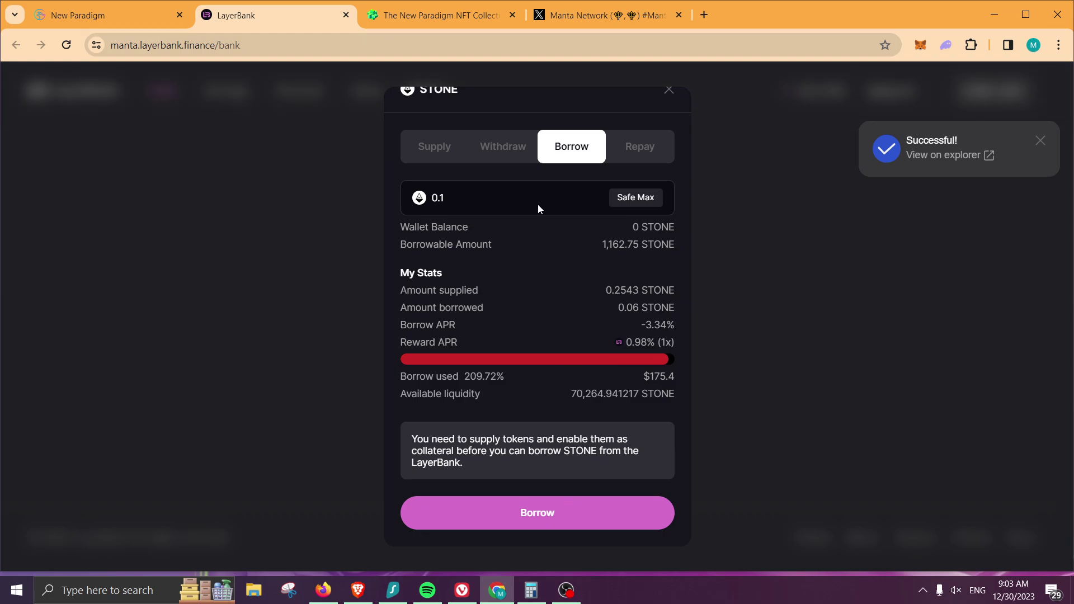
{"action": "left_click", "coordinate": [627, 200]}
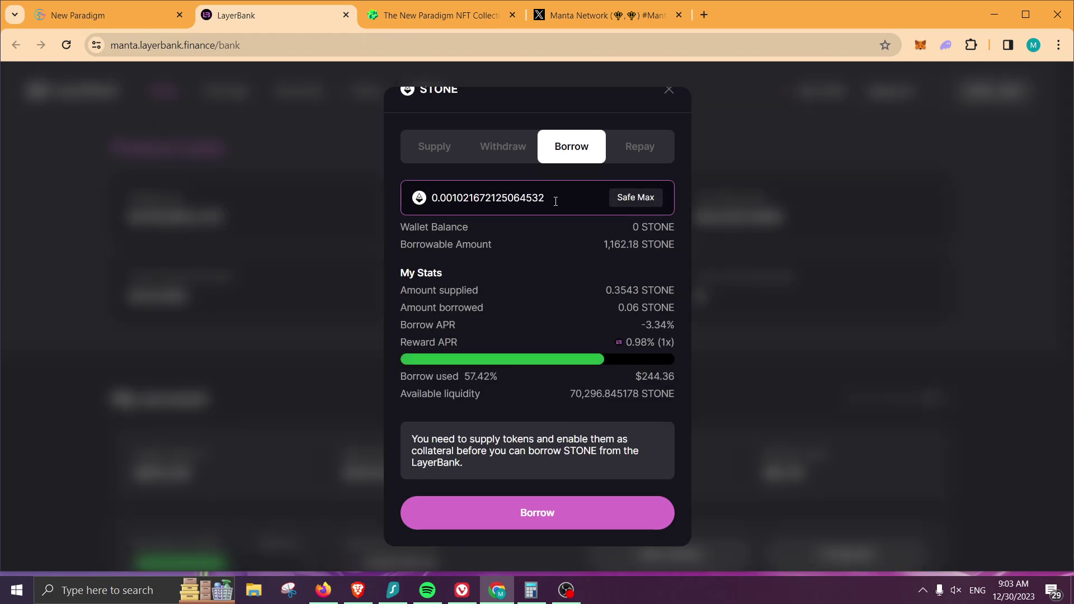
{"action": "left_click_drag", "start_coordinate": [554, 200], "coordinate": [465, 199]}
{"action": "key", "text": "BackSpace"}
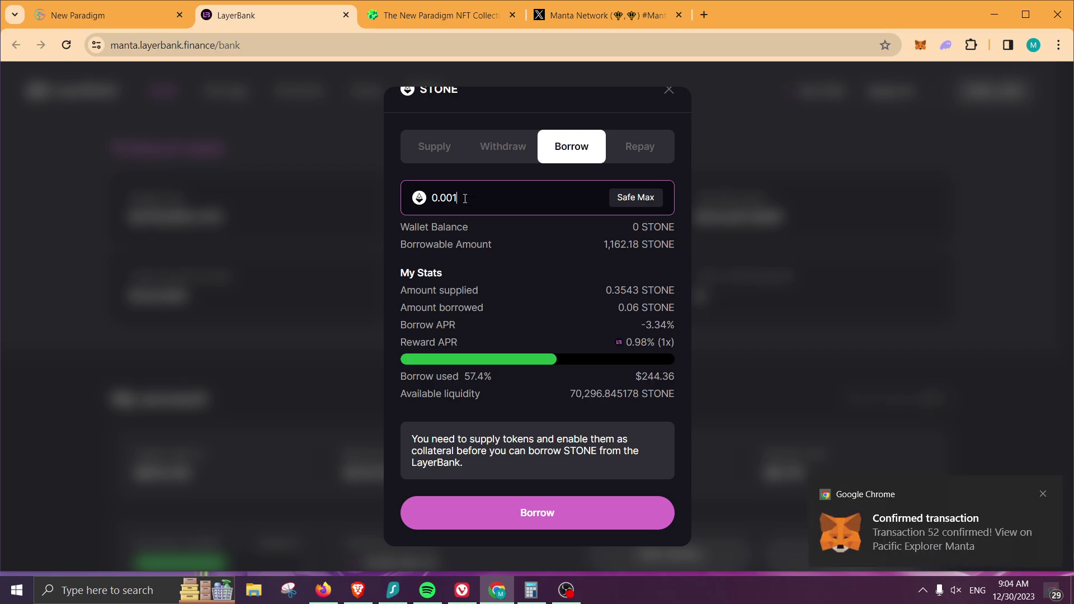
{"action": "left_click", "coordinate": [533, 510]}
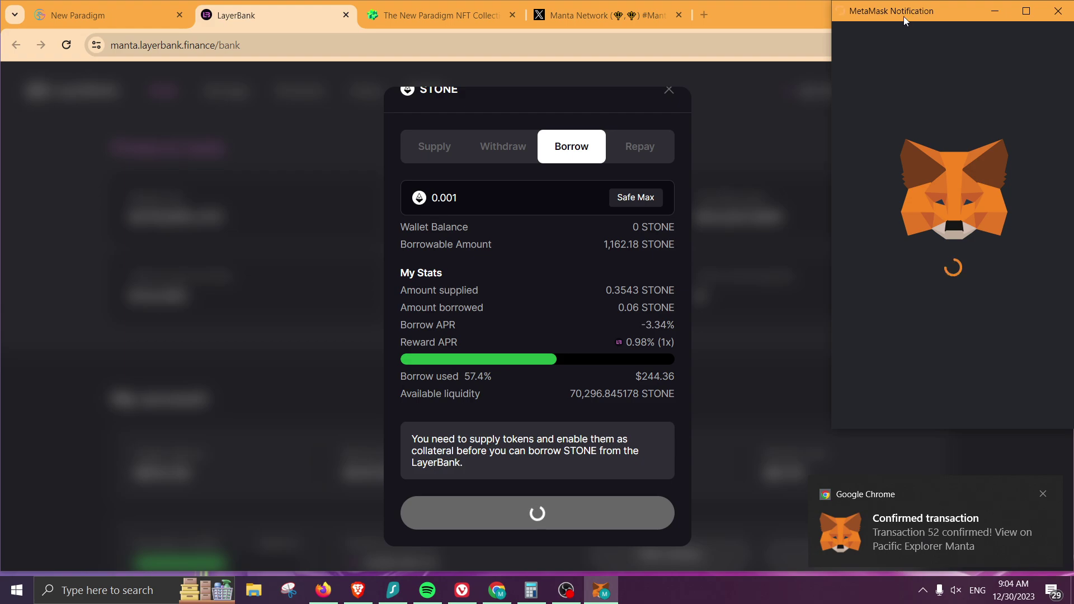
{"action": "left_click_drag", "start_coordinate": [905, 19], "coordinate": [425, 89]}
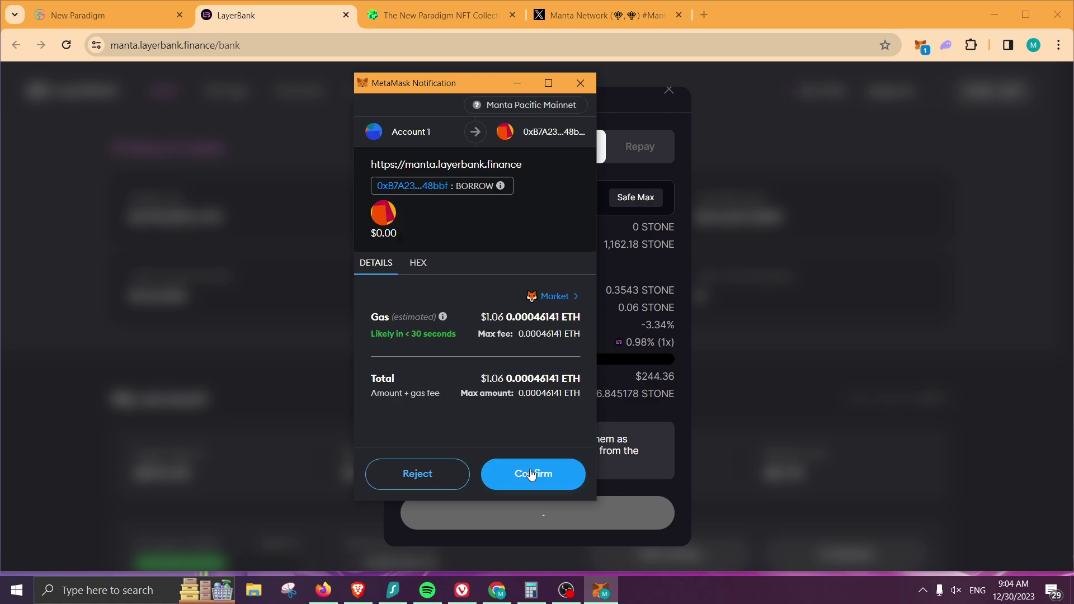
{"action": "left_click", "coordinate": [529, 476]}
- Finish the borrow confirmation, then open shoebill.finance and enter its Manta (STONE) lending market
{"action": "left_click", "coordinate": [520, 477]}
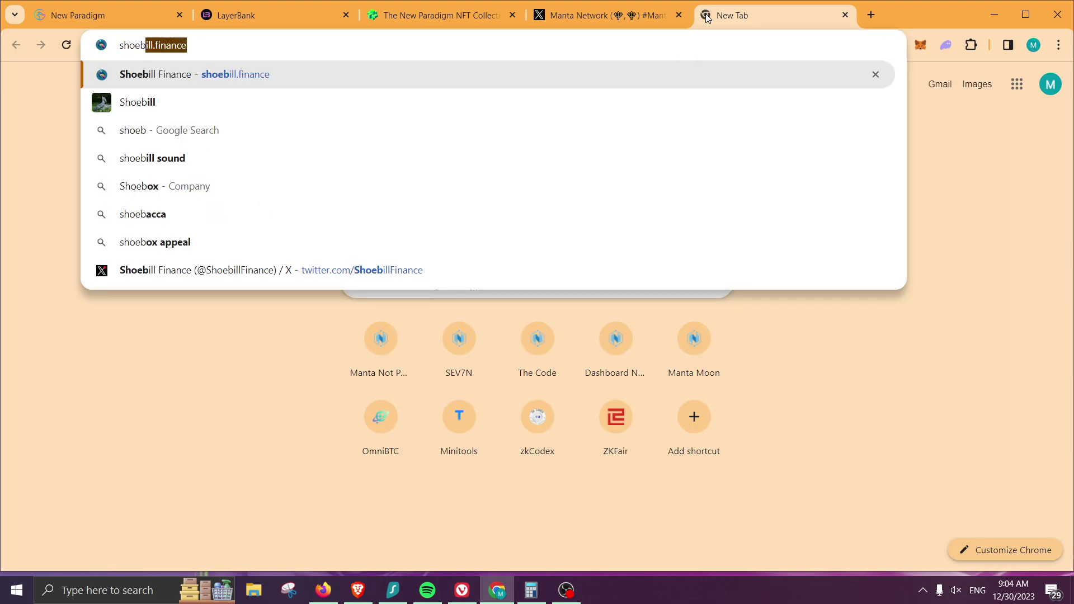
{"action": "left_click", "coordinate": [610, 76]}
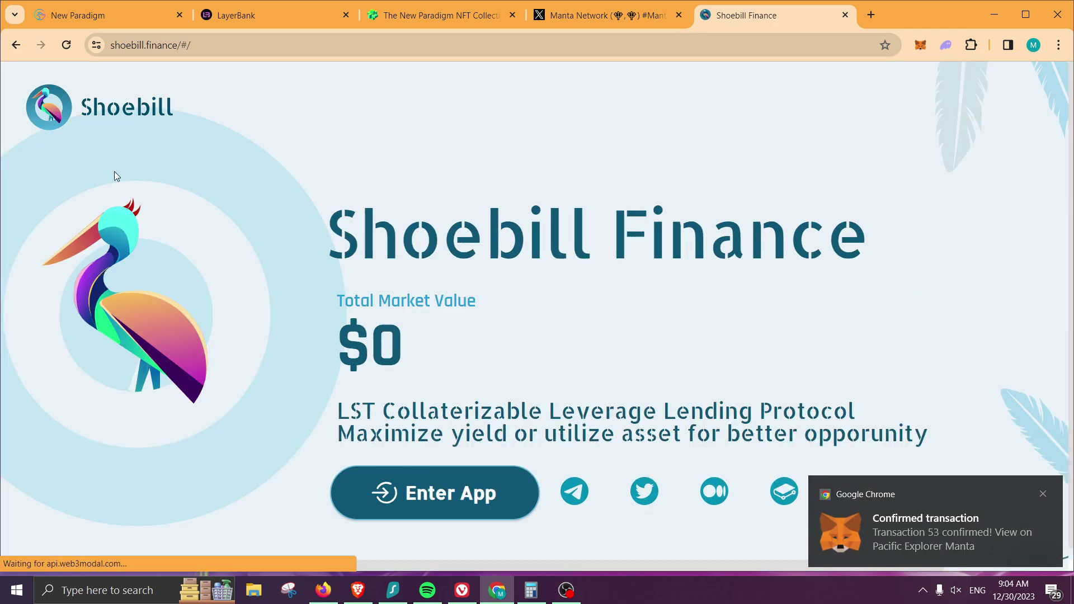
{"action": "scroll", "coordinate": [415, 337], "scroll_direction": "down", "scroll_amount": 1}
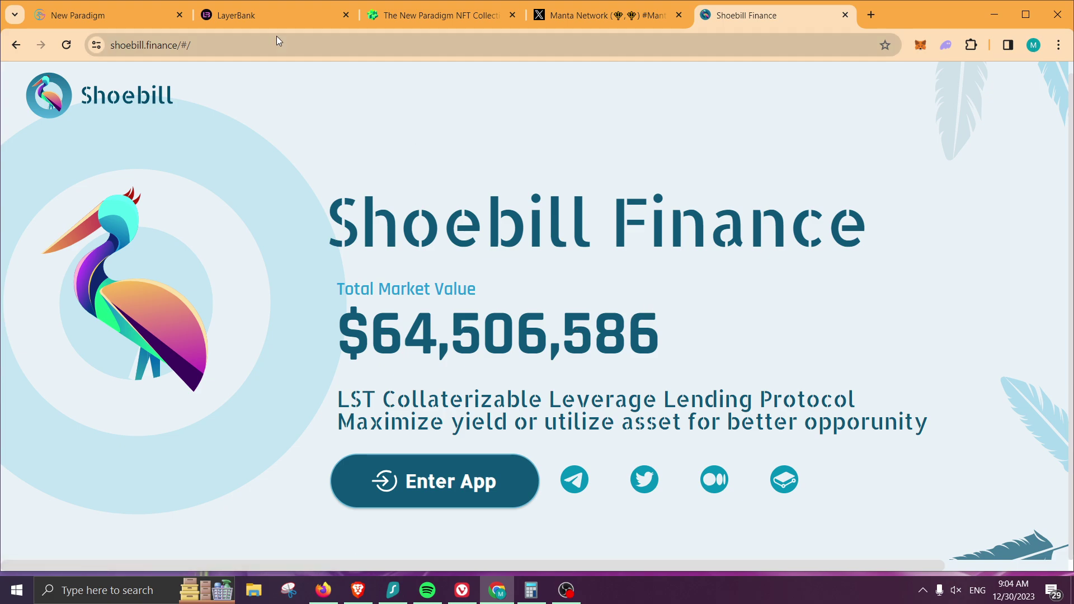
{"action": "scroll", "coordinate": [451, 485], "scroll_direction": "up", "scroll_amount": 1}
{"action": "mouse_move", "coordinate": [451, 485]}
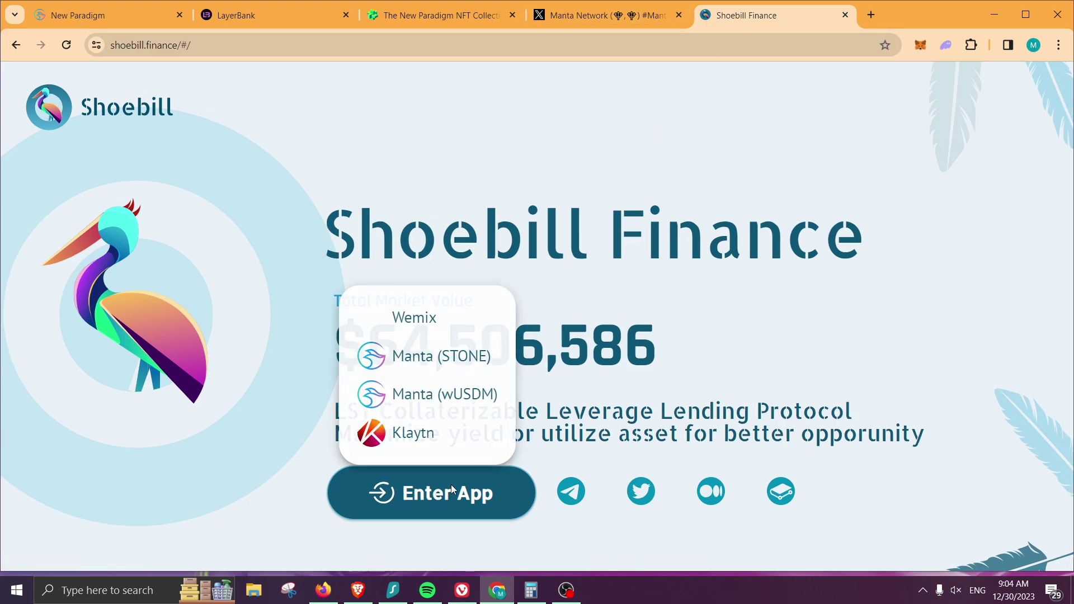
{"action": "mouse_move", "coordinate": [442, 512]}
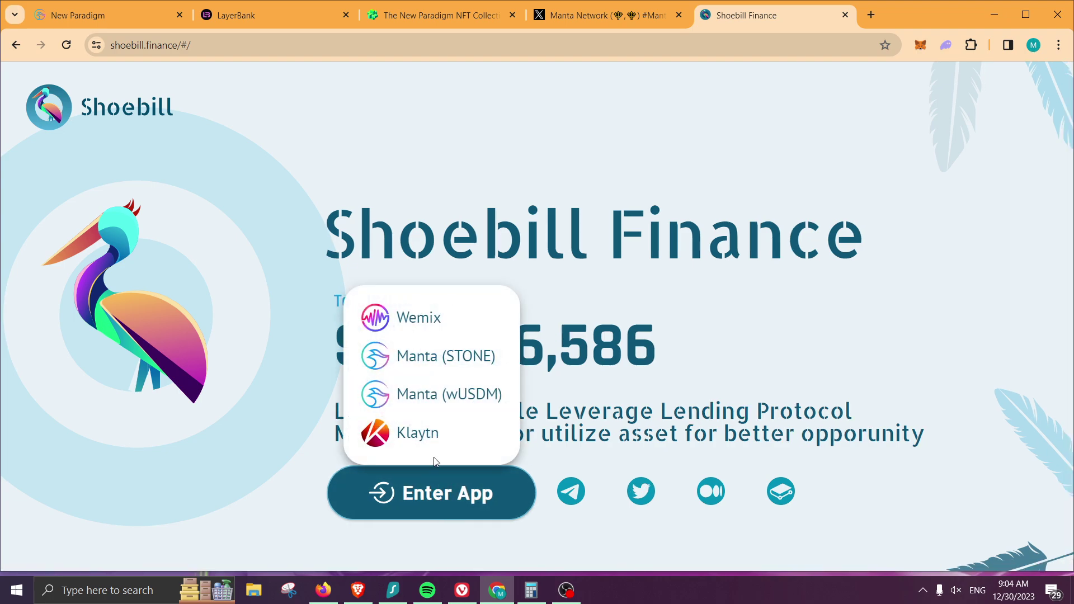
{"action": "left_click", "coordinate": [441, 370]}
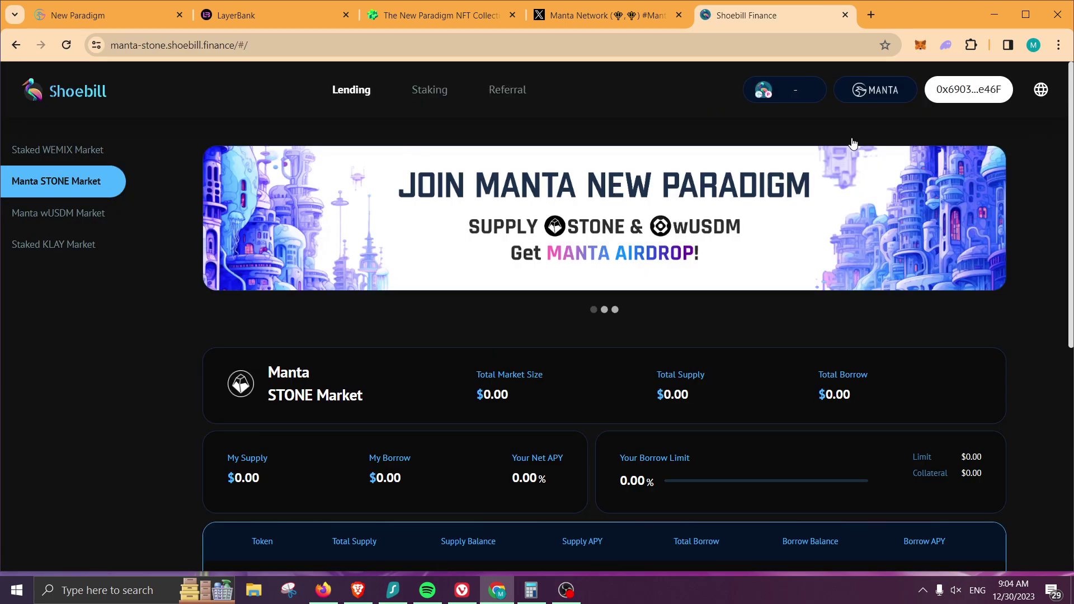
- Inspect the STONE market's Supply and Borrow tabs on Shoebill, then return to the Manta Network X post
{"action": "scroll", "coordinate": [563, 393], "scroll_direction": "down", "scroll_amount": 3}
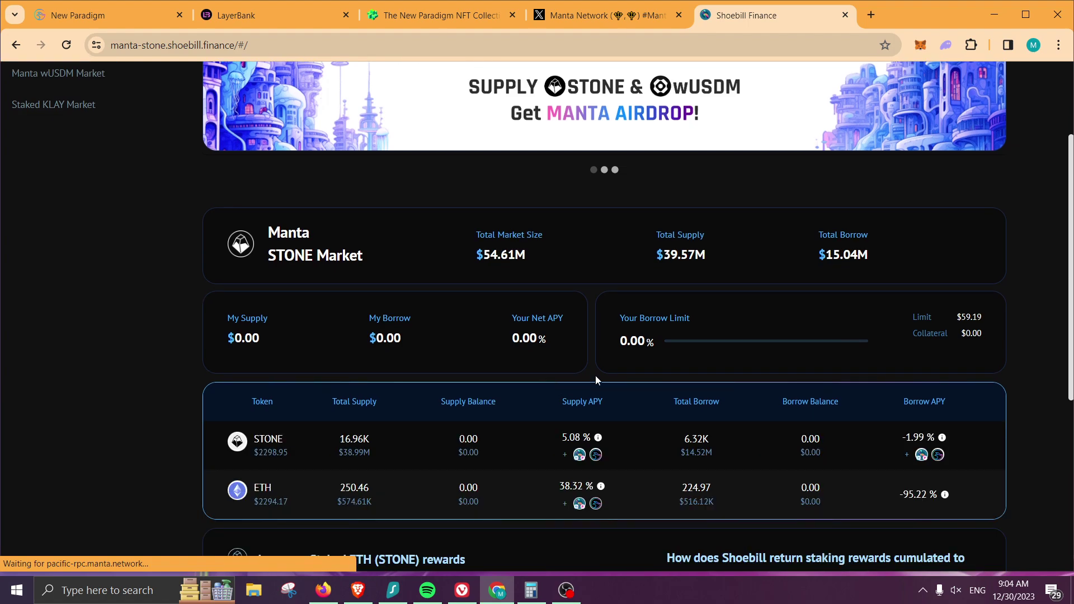
{"action": "left_click", "coordinate": [314, 447]}
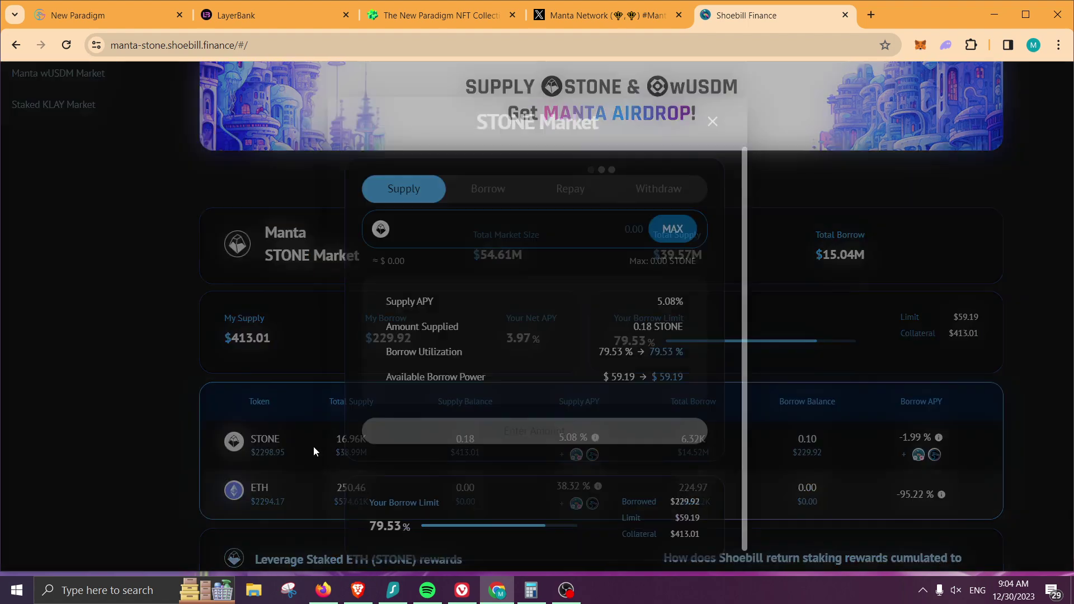
{"action": "left_click", "coordinate": [674, 239]}
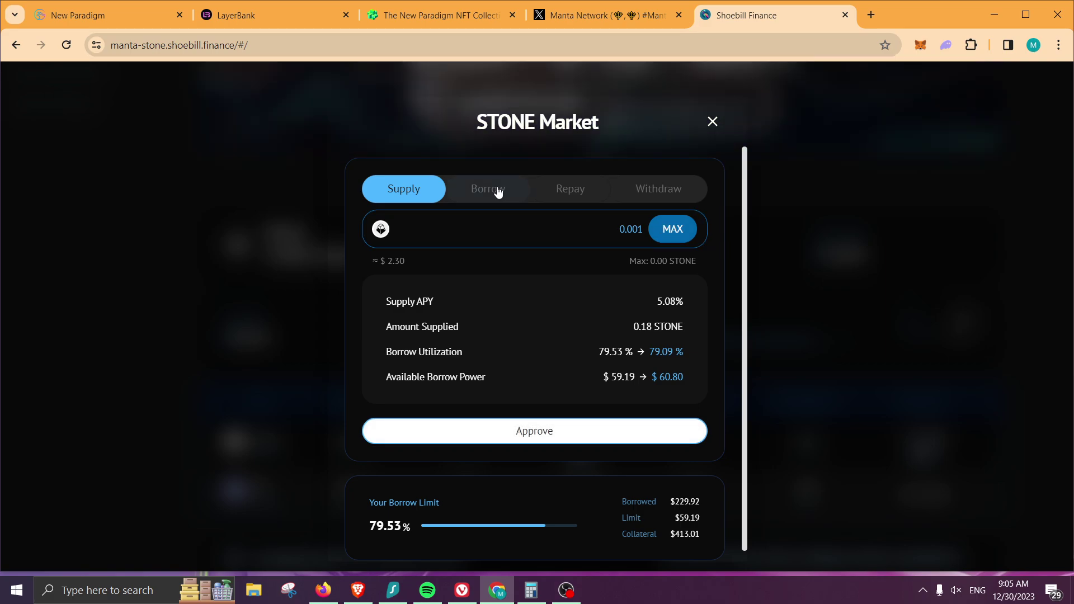
{"action": "left_click", "coordinate": [498, 191]}
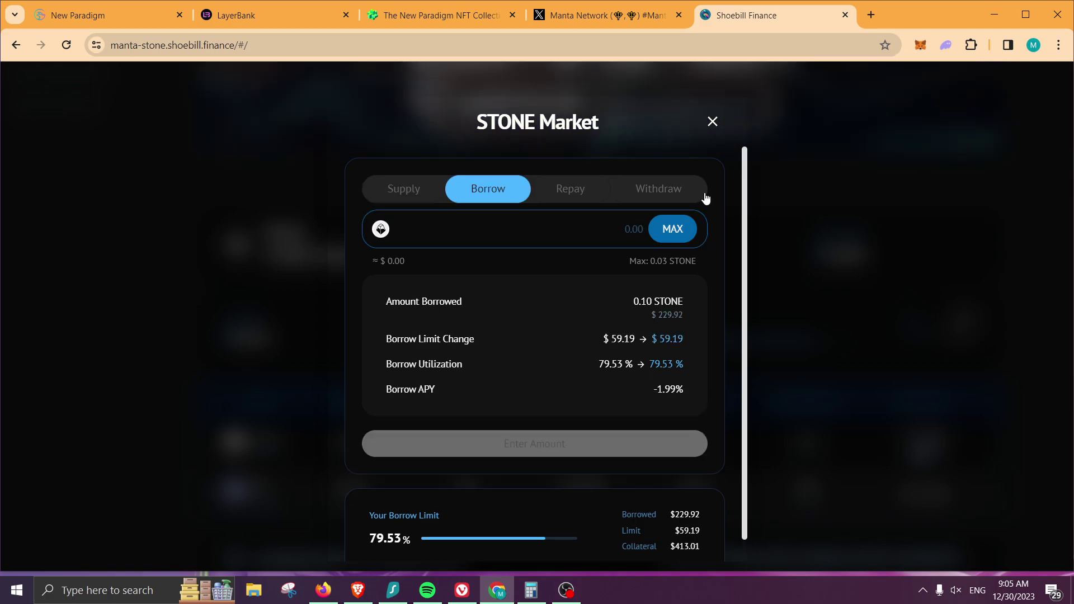
{"action": "left_click", "coordinate": [713, 121]}
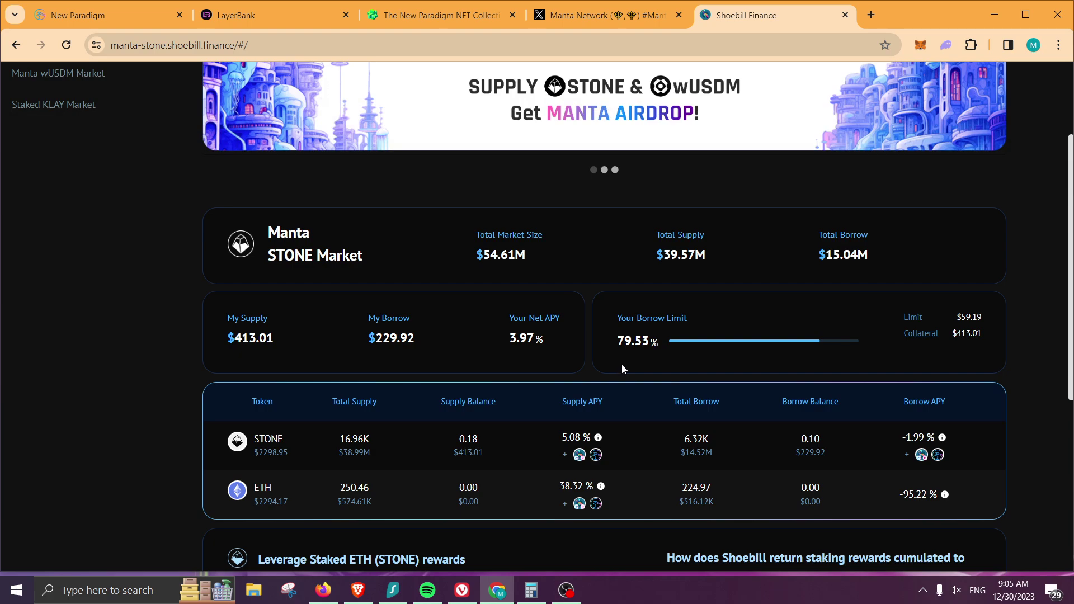
{"action": "left_click", "coordinate": [412, 443]}
{"action": "left_click", "coordinate": [714, 123]}
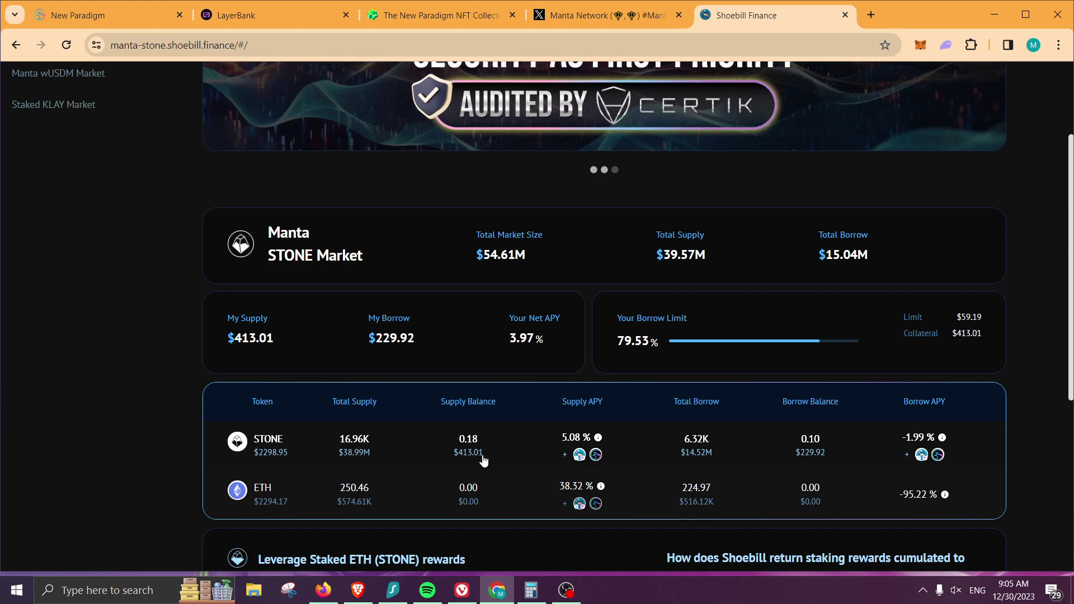
{"action": "left_click", "coordinate": [577, 14]}
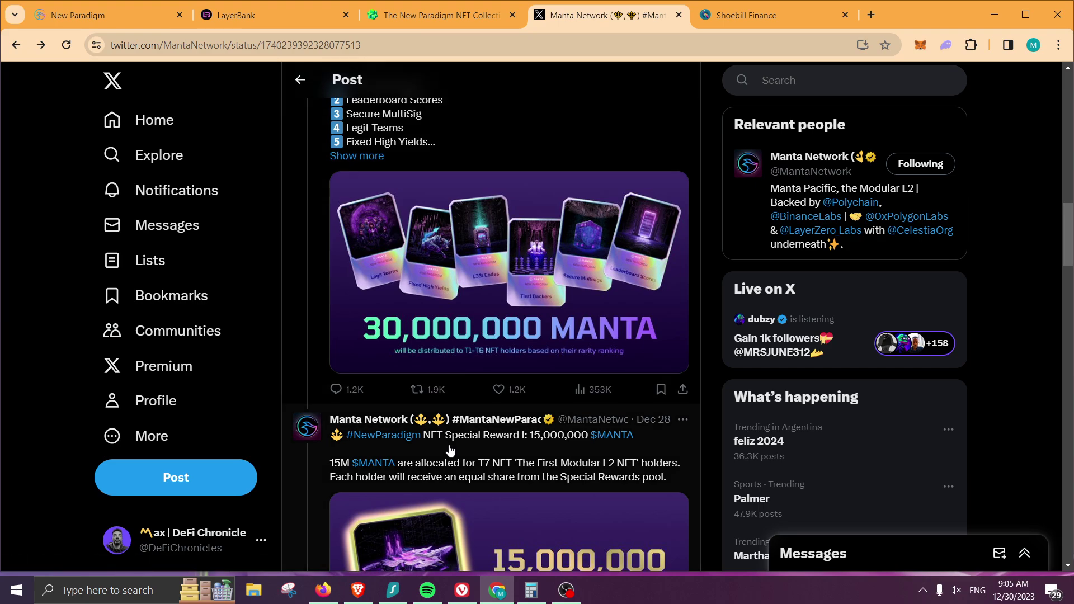
- Review Manta's NFT base reward post and New Paradigm NFT prices on Element, then return to LayerBank's overview
{"action": "left_click", "coordinate": [140, 18]}
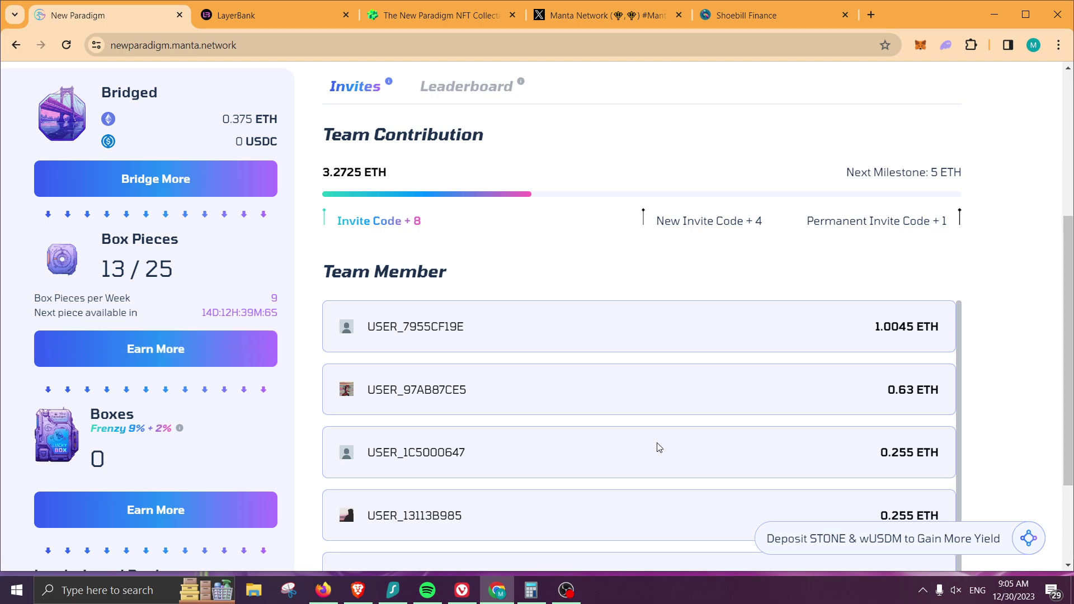
{"action": "left_click", "coordinate": [570, 19]}
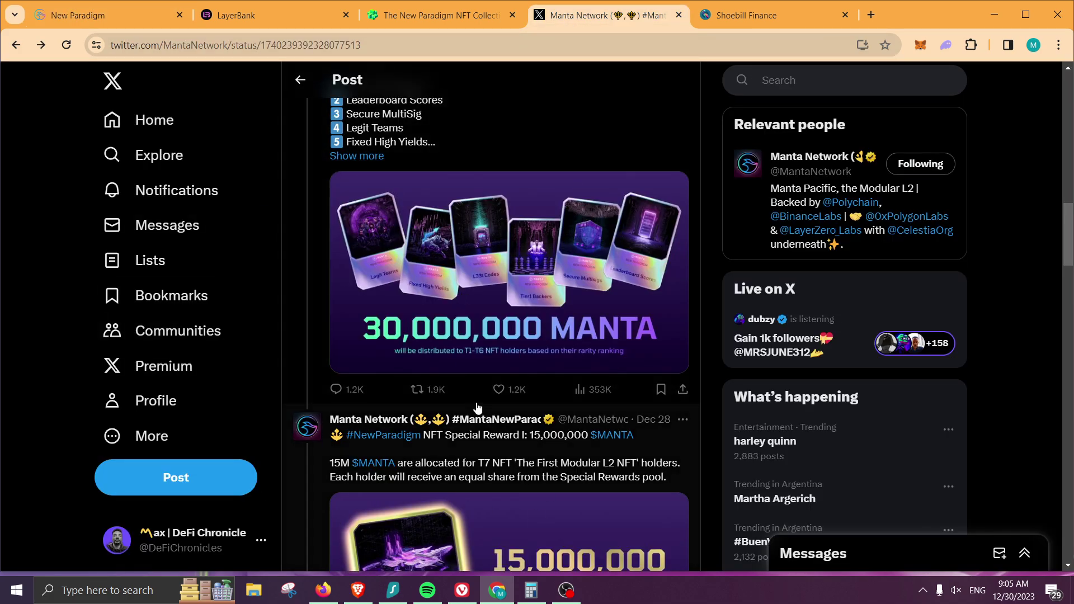
{"action": "scroll", "coordinate": [470, 420], "scroll_direction": "up", "scroll_amount": 1}
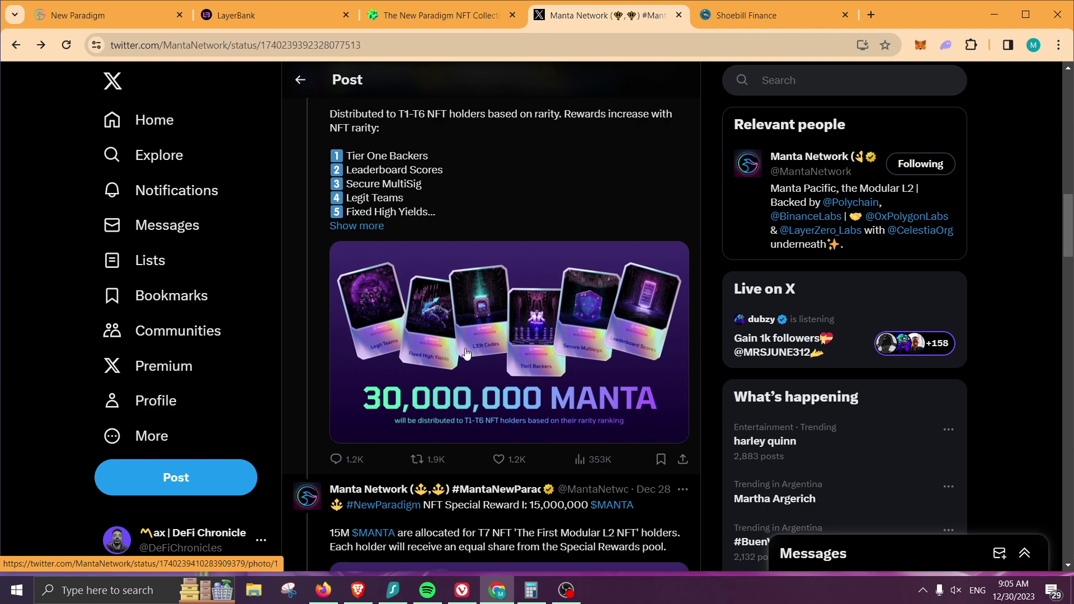
{"action": "scroll", "coordinate": [466, 353], "scroll_direction": "up", "scroll_amount": 1}
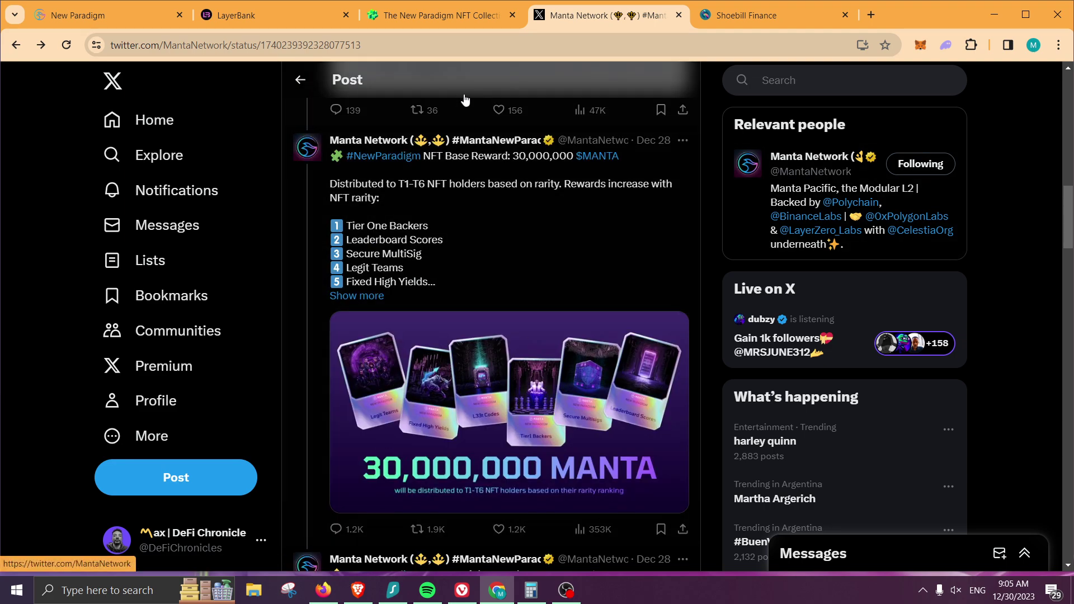
{"action": "left_click", "coordinate": [443, 17]}
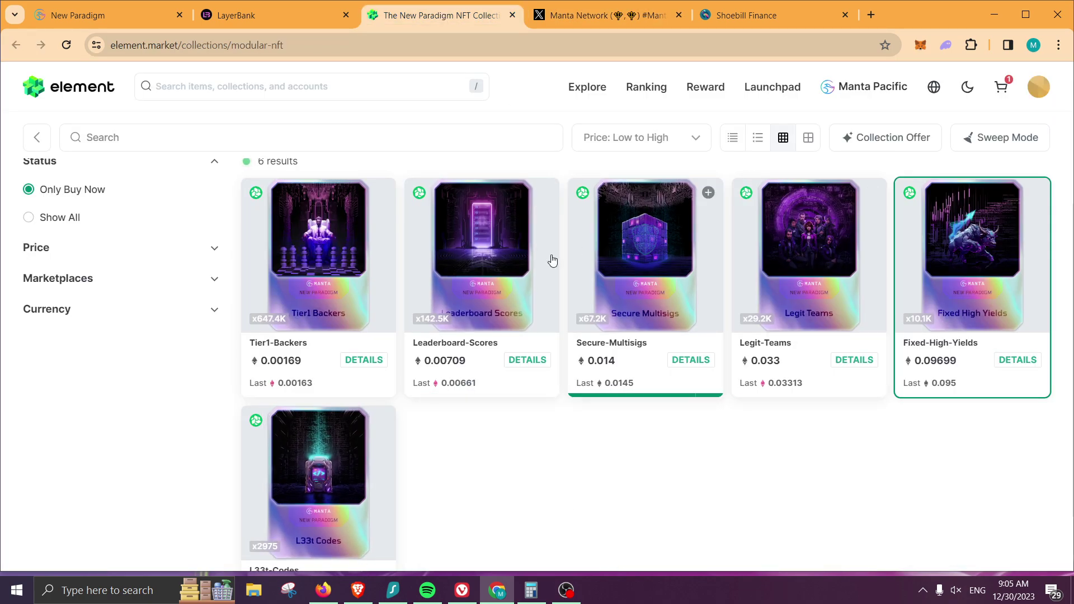
{"action": "left_click", "coordinate": [280, 23]}
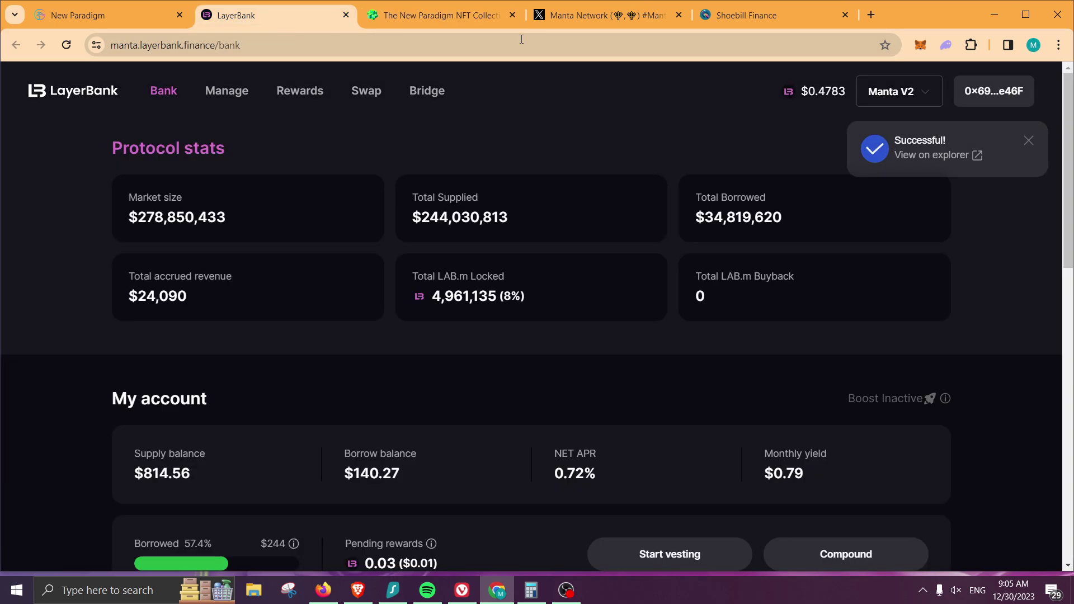